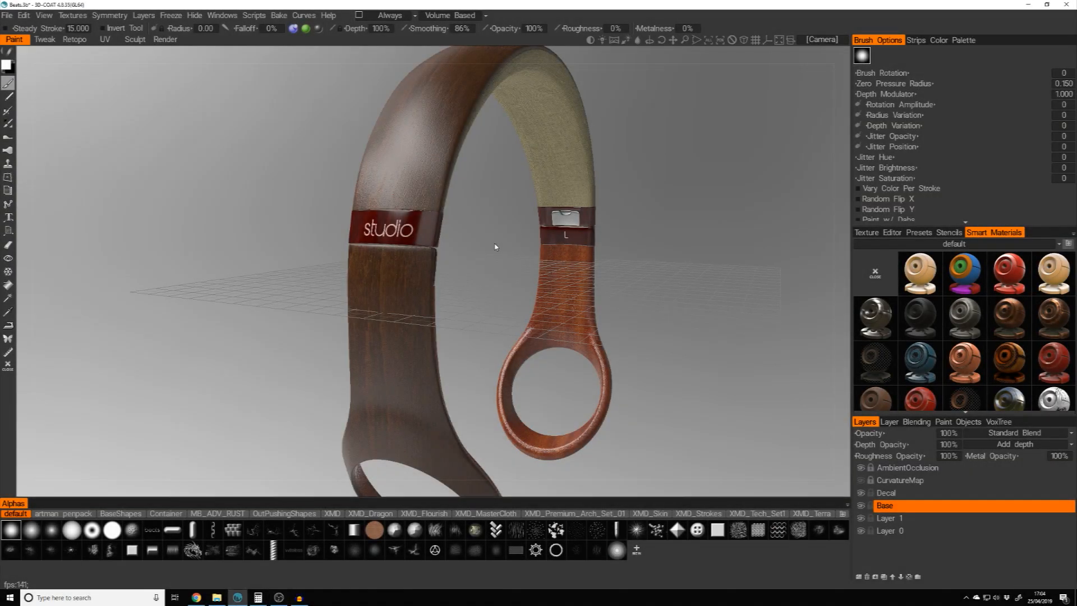
pyautogui.moveTo(469, 252); pyautogui.dragTo(445, 271)
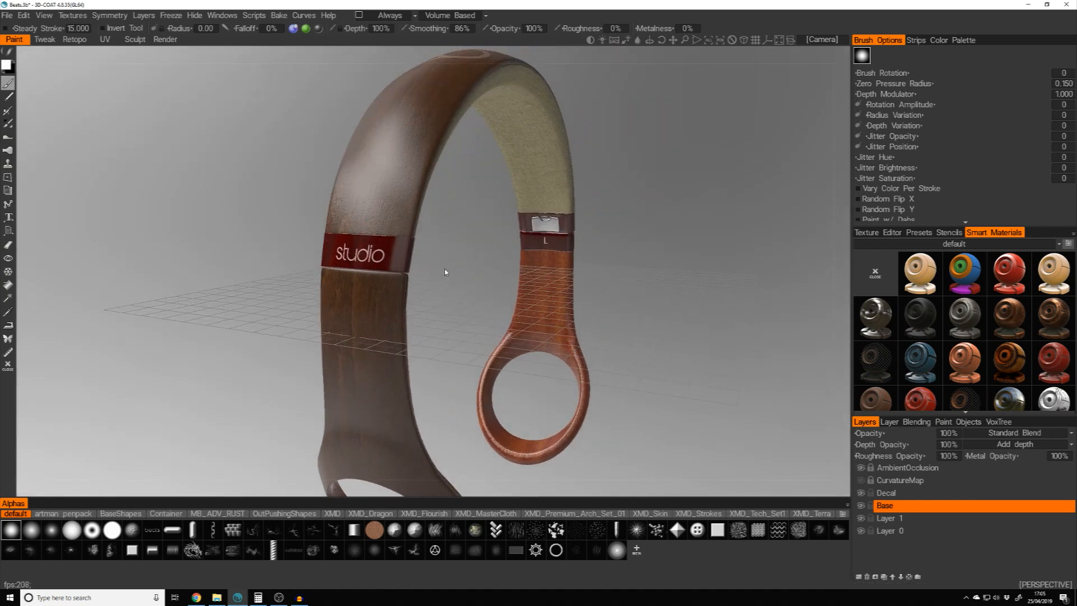
pyautogui.moveTo(445, 273); pyautogui.dragTo(468, 246)
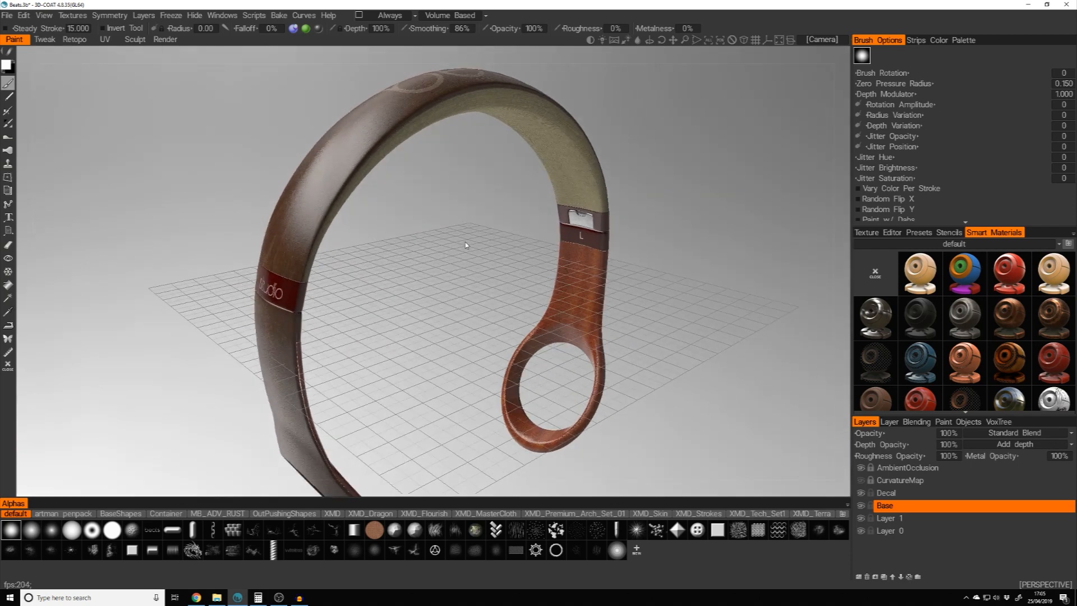
pyautogui.click(894, 247)
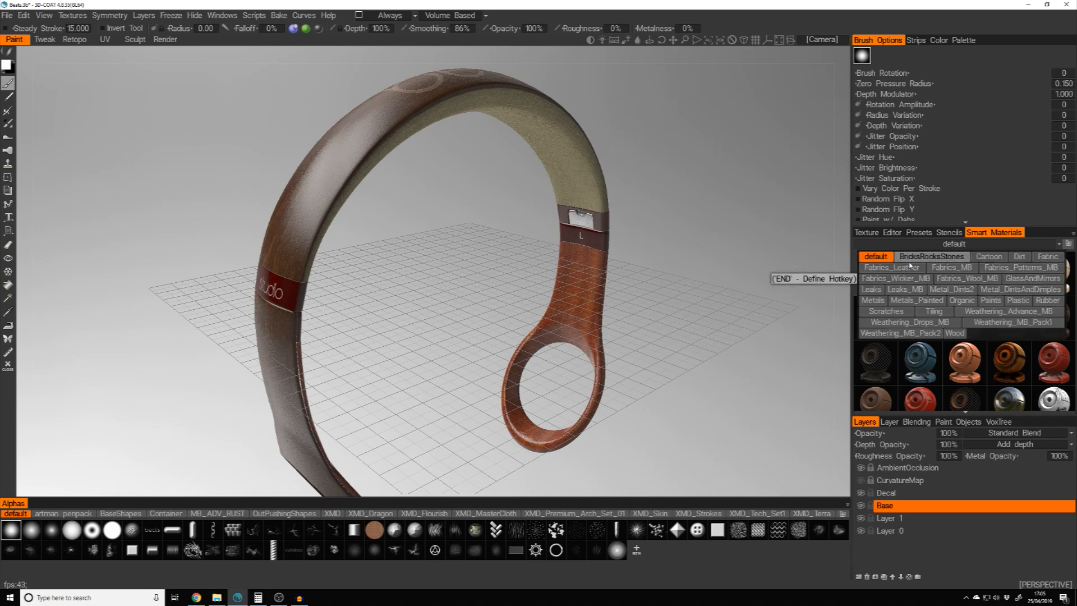
pyautogui.moveTo(423, 211); pyautogui.dragTo(476, 192)
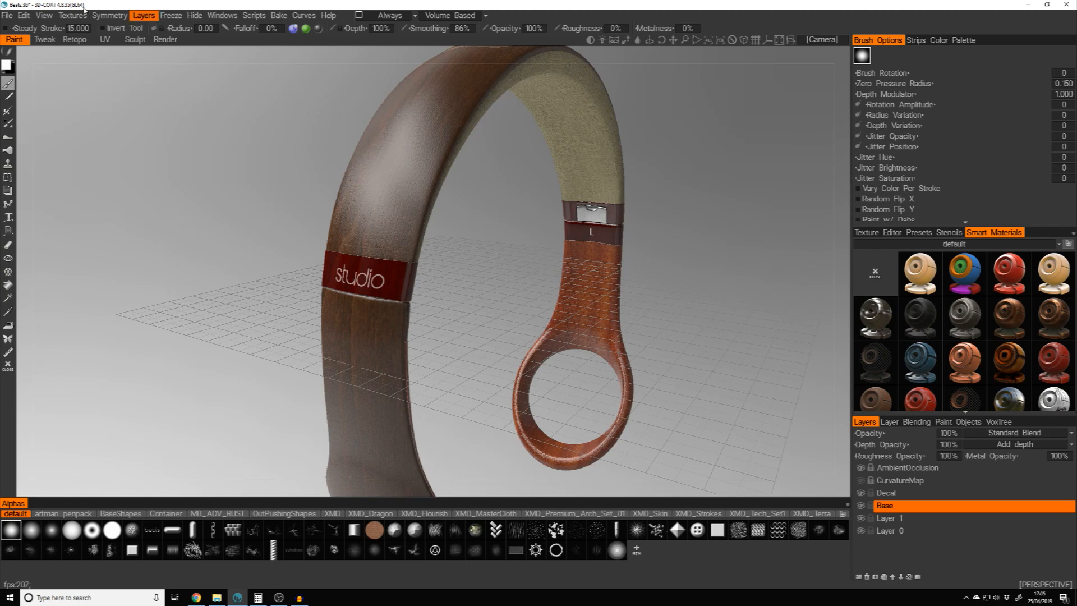
# Open the export options for objects and textures and load the Octane_PBR_withGlossy preset
pyautogui.click(7, 15)
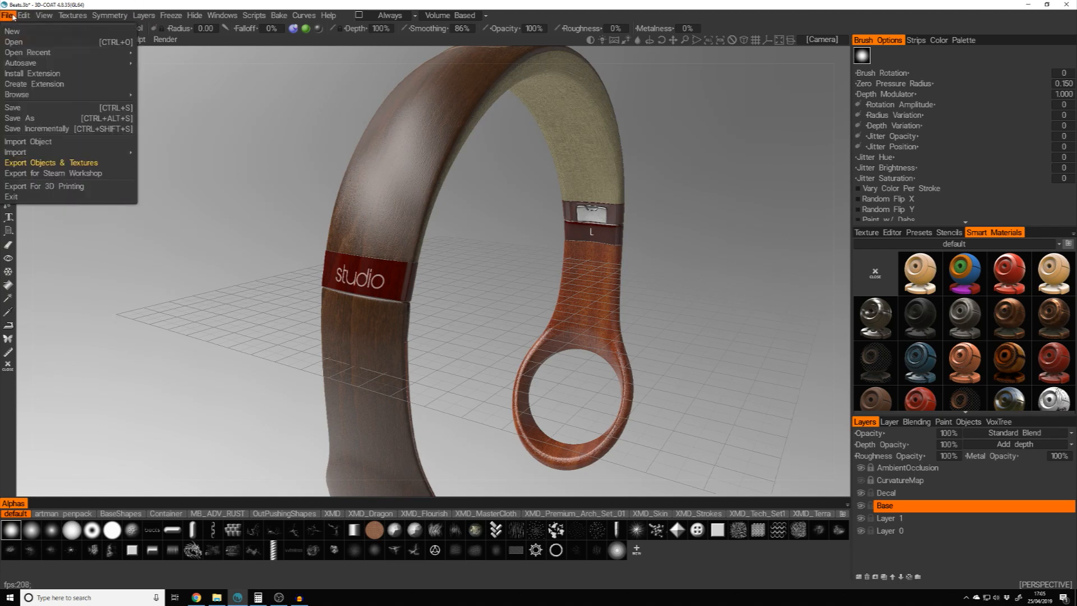
pyautogui.click(71, 164)
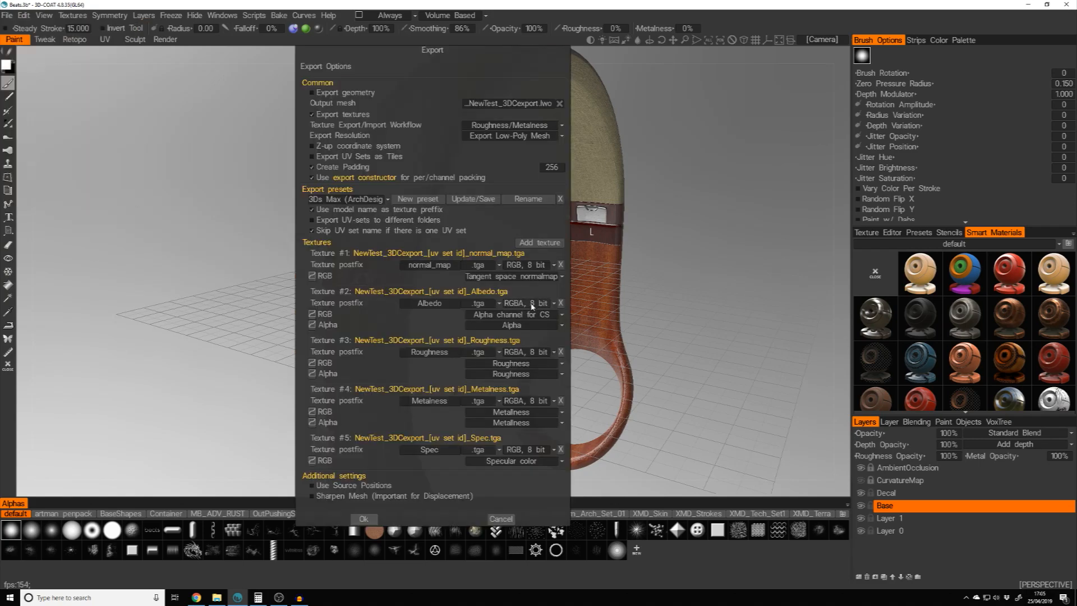
pyautogui.click(338, 202)
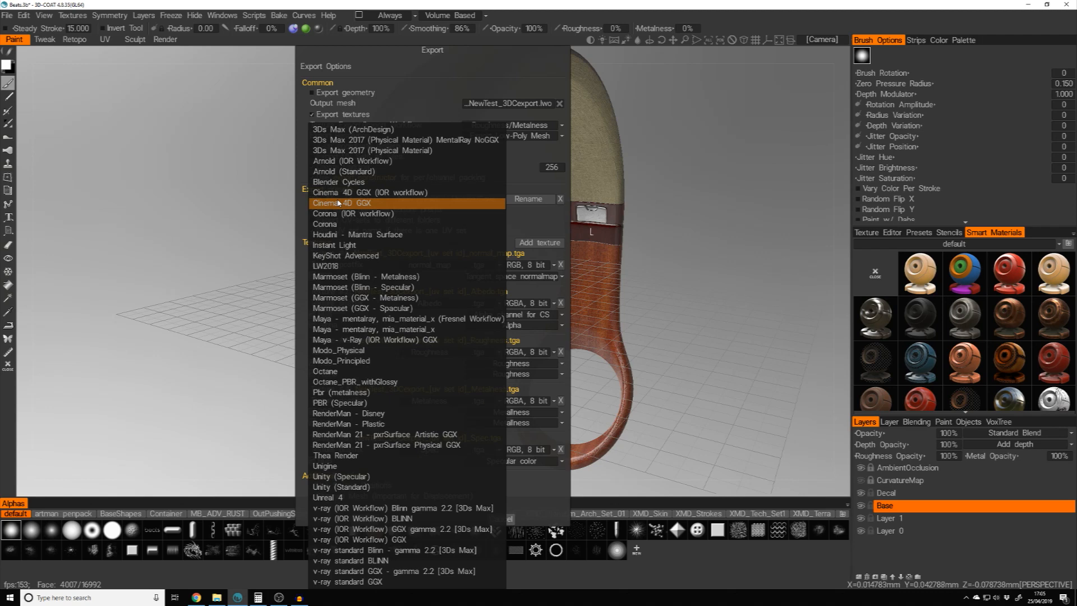
pyautogui.click(346, 385)
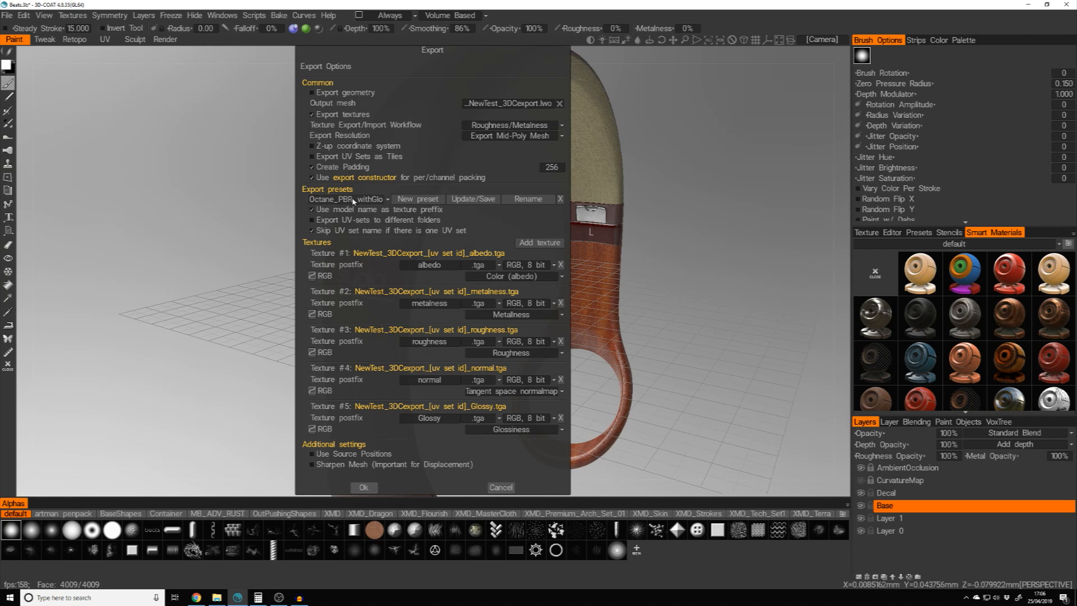
# Switch the export preset to Pbr (metalness) and remove its ao and bump textures
pyautogui.click(352, 200)
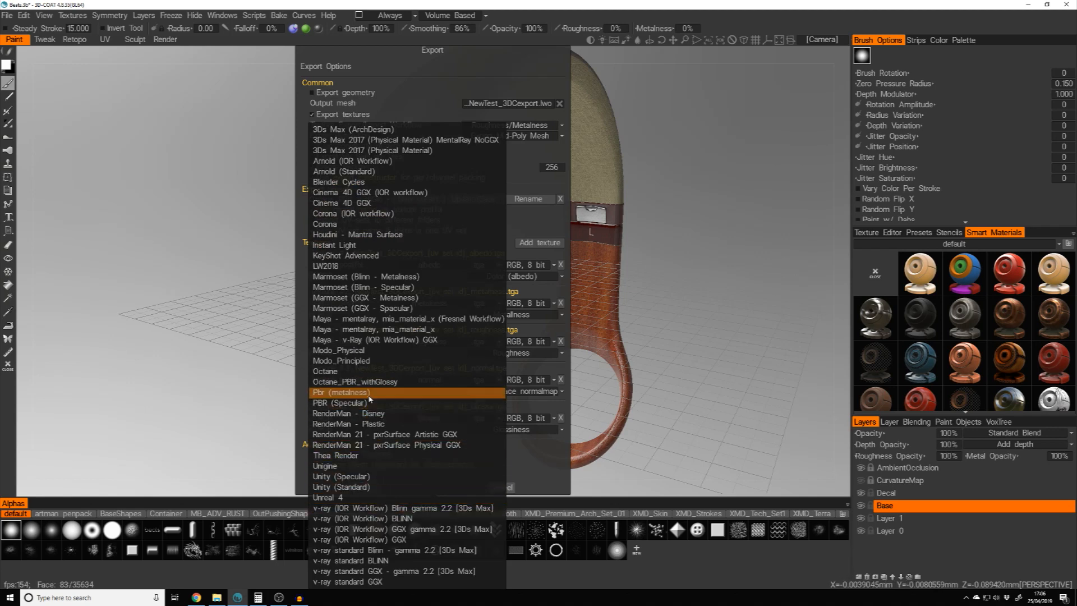
pyautogui.click(348, 392)
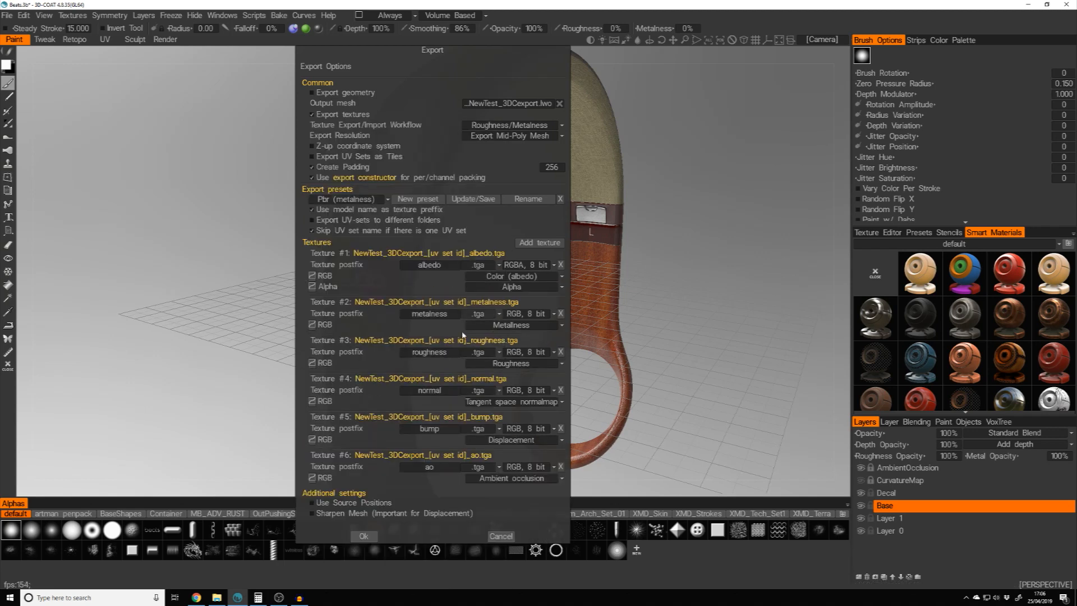
pyautogui.click(561, 467)
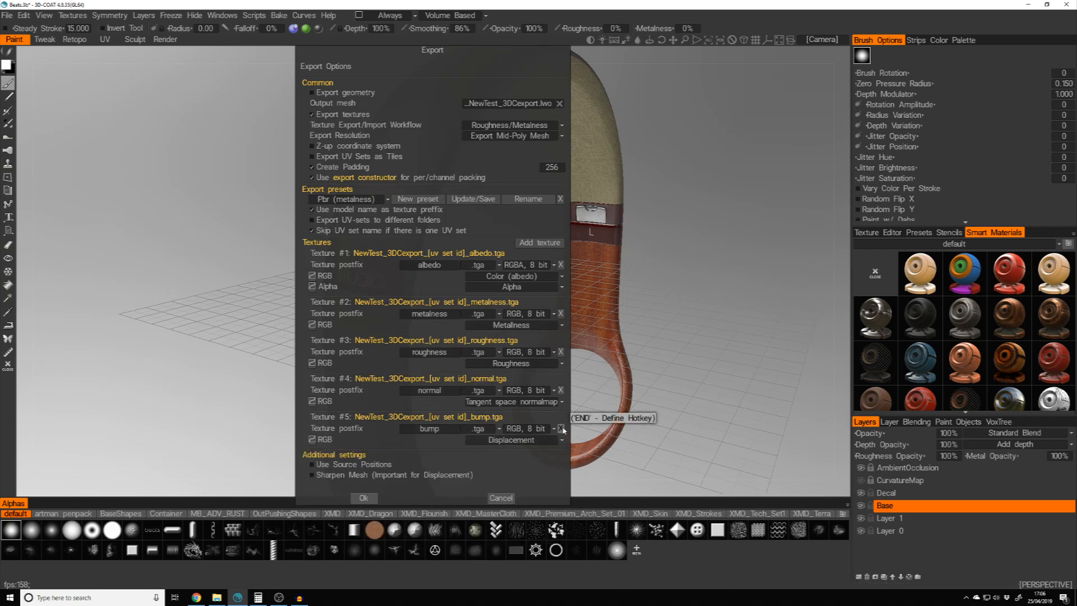
pyautogui.click(561, 429)
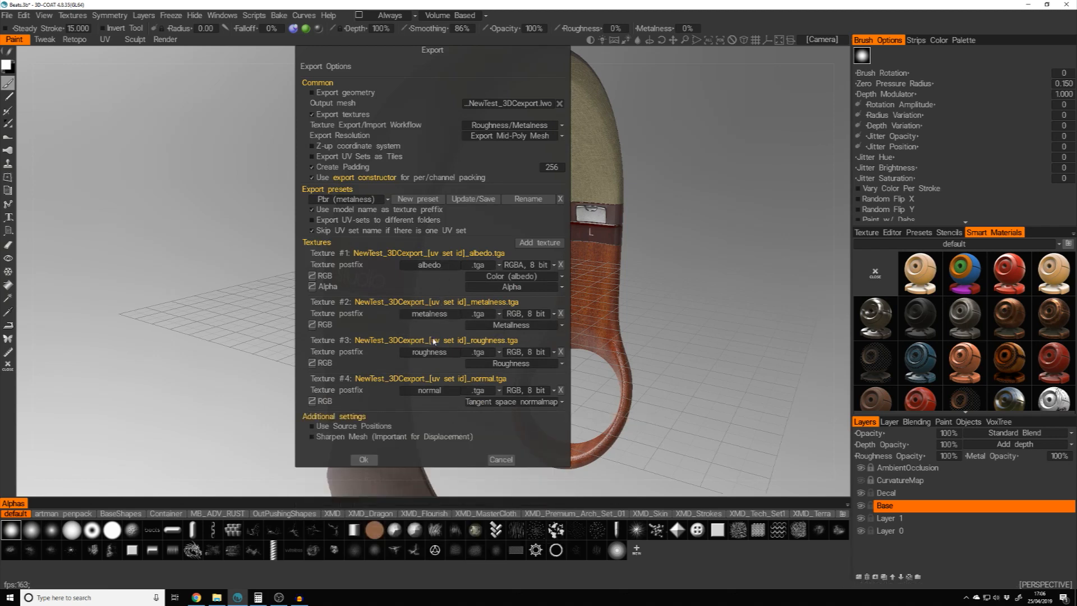
# Add a new export texture with the postfix glossy and assign Glossiness to its RGB channel
pyautogui.click(532, 244)
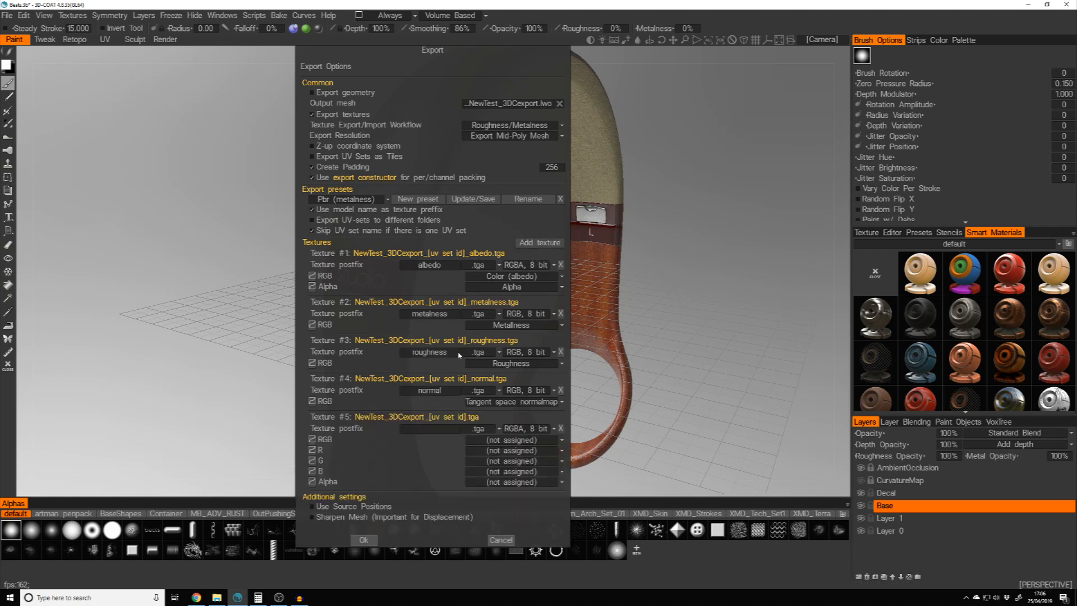
pyautogui.click(477, 428)
pyautogui.click(513, 440)
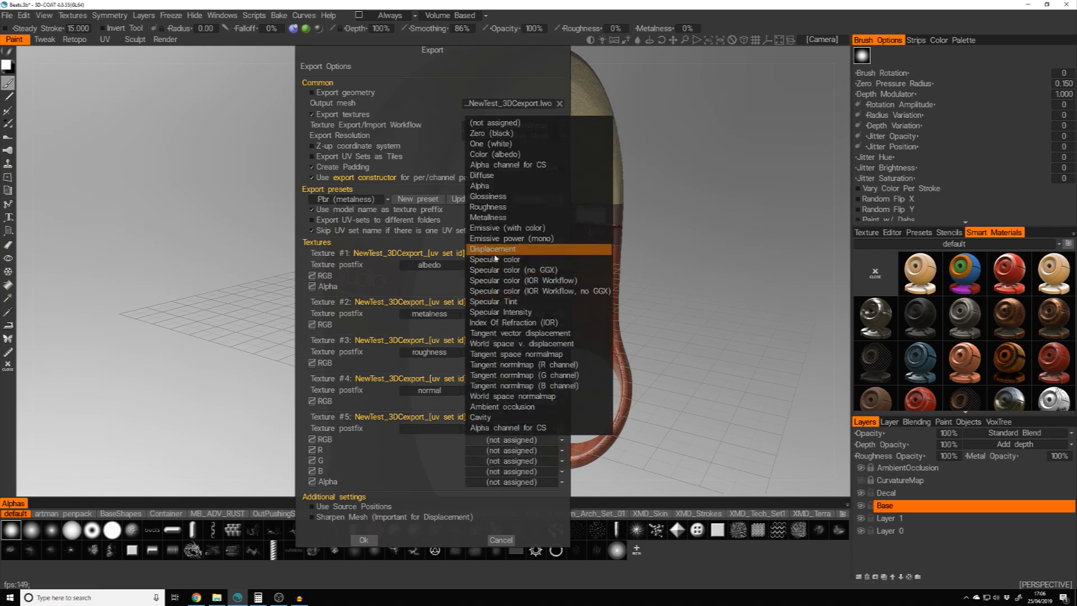
pyautogui.click(488, 197)
pyautogui.click(438, 429)
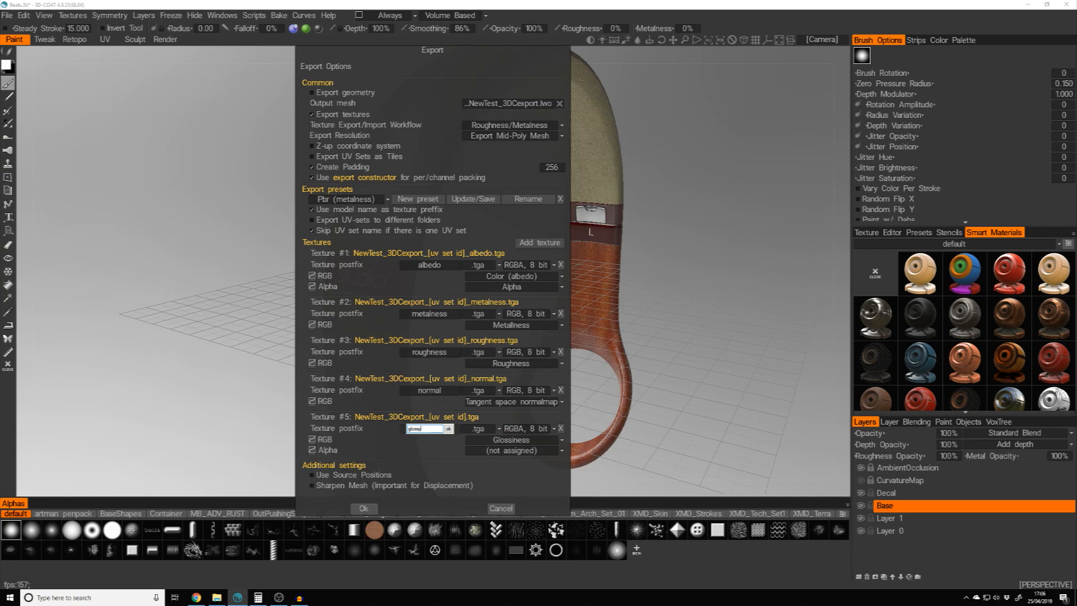
pyautogui.press('Return')
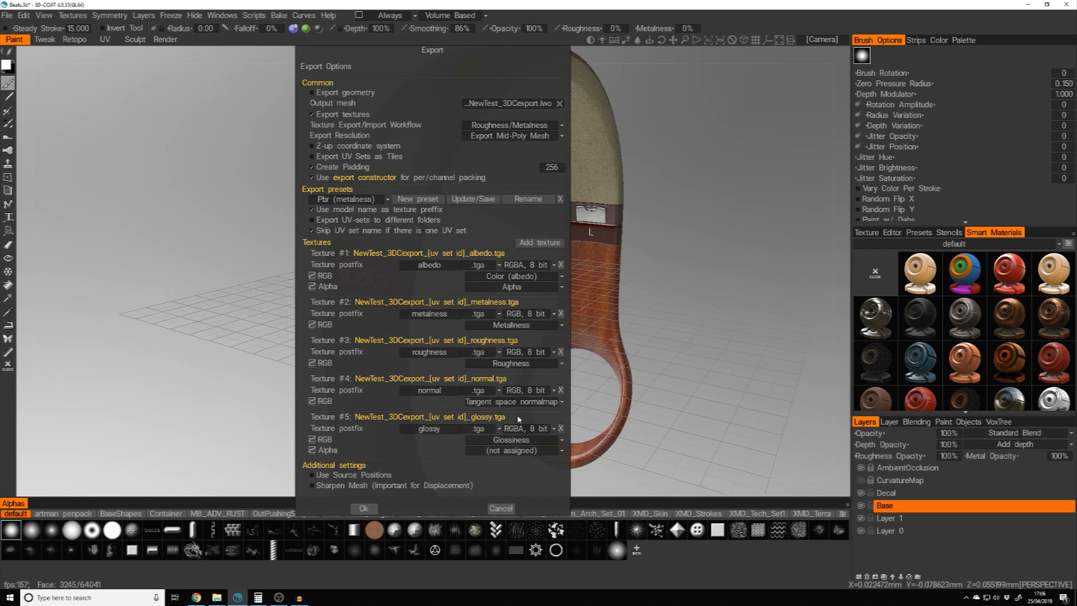
# Set both the glossy and the albedo export textures to RGB, 8 bit
pyautogui.click(533, 428)
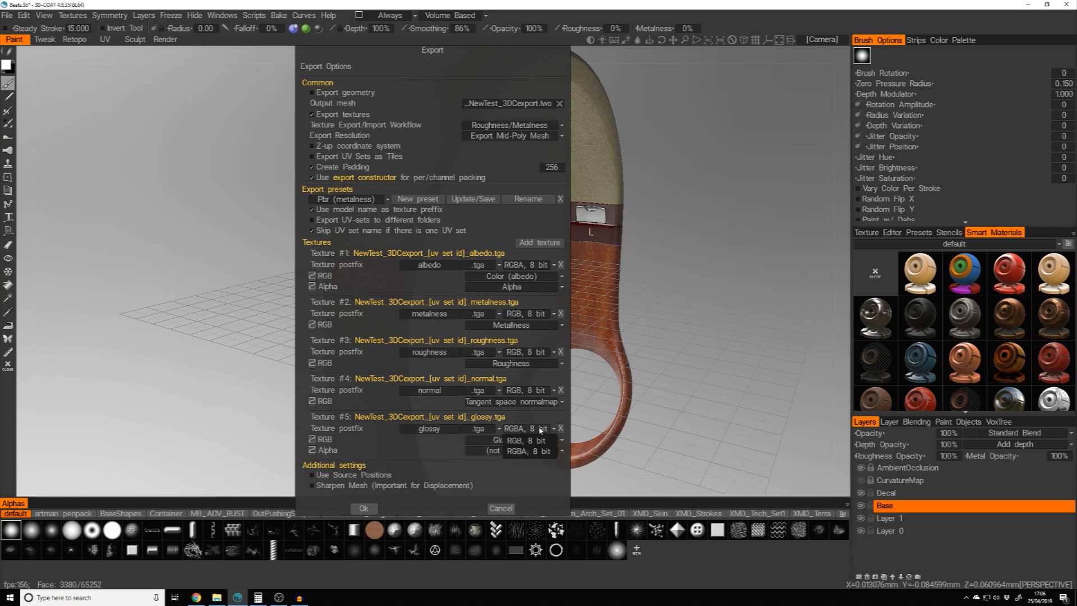
pyautogui.click(527, 440)
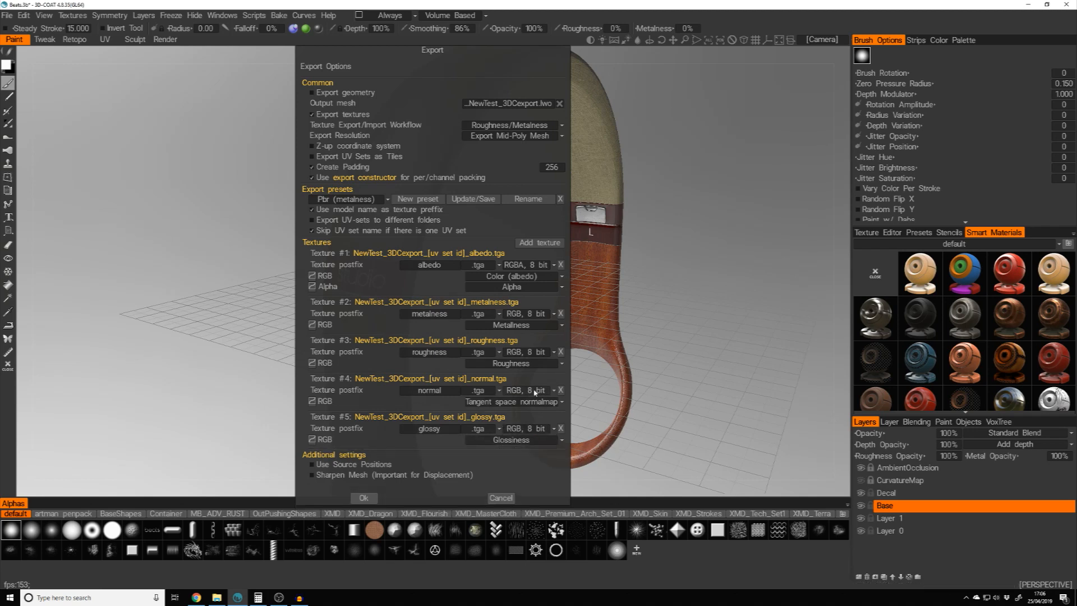
pyautogui.click(526, 266)
pyautogui.click(526, 276)
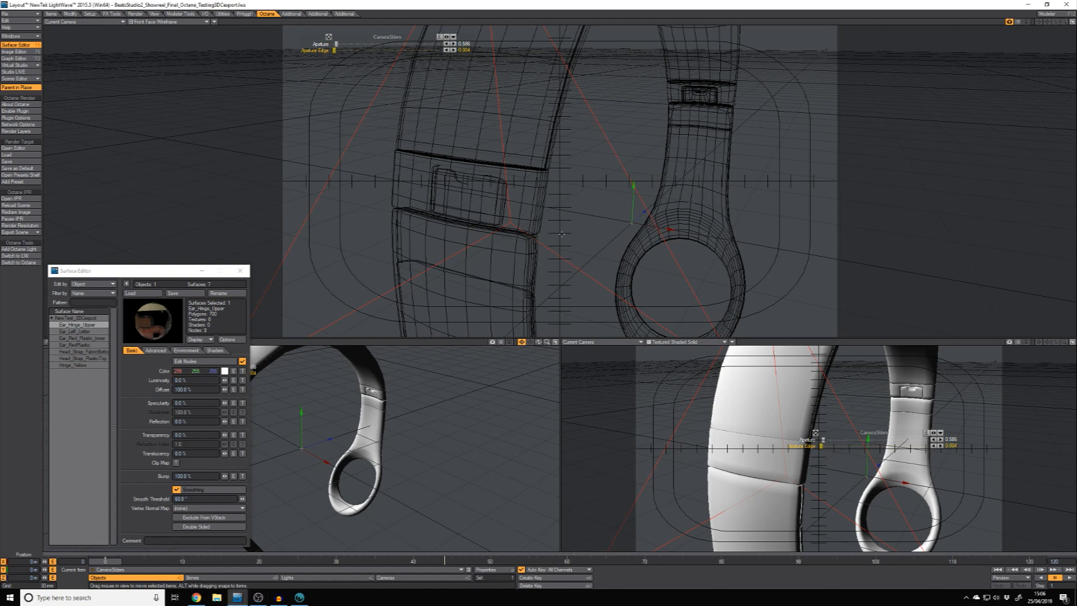
# Switch to LightWave Layout, show the main viewport in Perspective and examine the camera, the CameraFocus null and the CameraSliders item
pyautogui.press('Up')
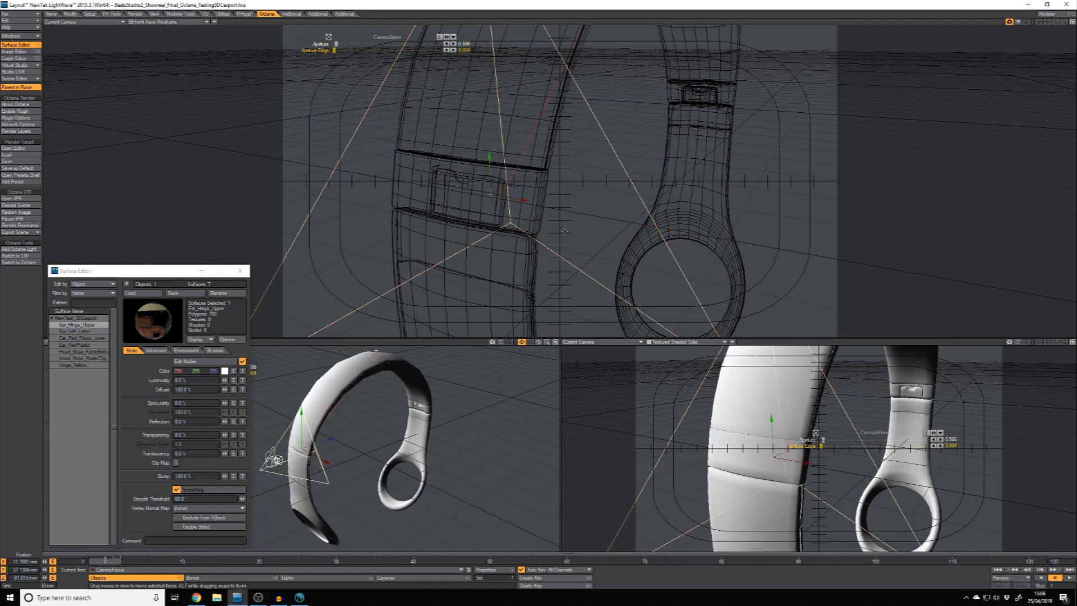
pyautogui.press('4')
pyautogui.keyDown('alt'); pyautogui.moveTo(564, 231); pyautogui.dragTo(432, 154); pyautogui.keyUp('alt')
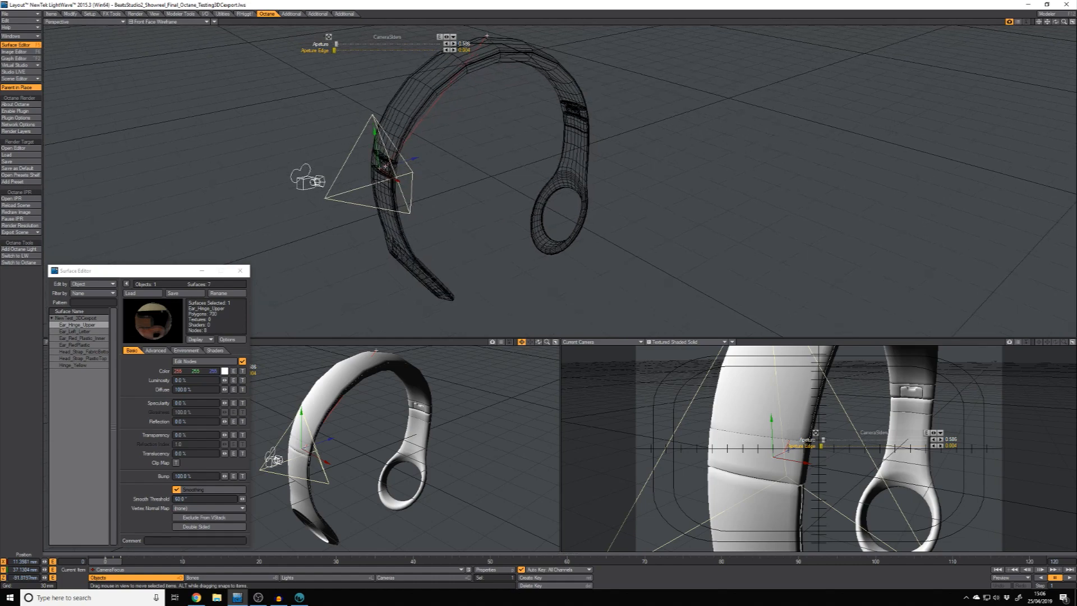
pyautogui.click(309, 181)
pyautogui.keyDown('alt'); pyautogui.moveTo(309, 181); pyautogui.dragTo(416, 192); pyautogui.keyUp('alt')
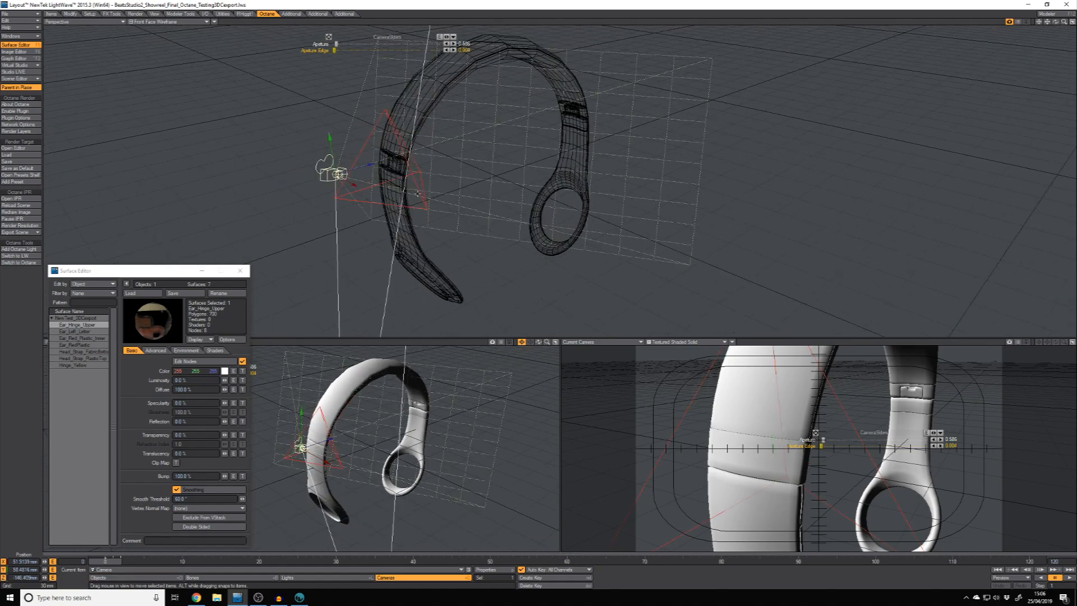
pyautogui.click(365, 145)
pyautogui.moveTo(431, 186)
pyautogui.keyDown('alt'); pyautogui.mouseDown()
pyautogui.moveTo(392, 179)
pyautogui.moveTo(433, 167)
pyautogui.mouseUp(); pyautogui.keyUp('alt')
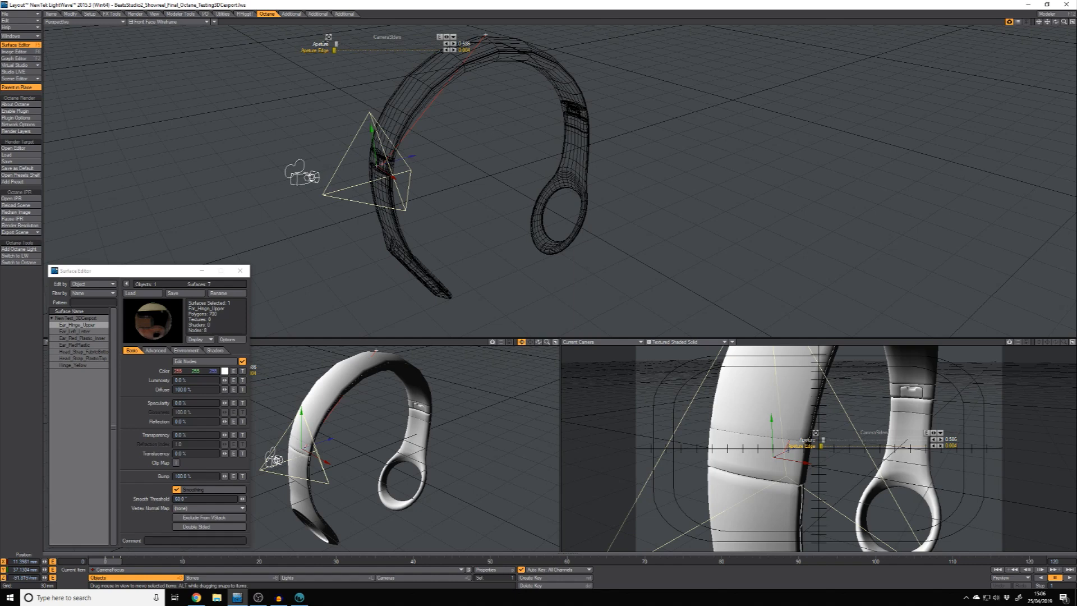
pyautogui.press('Down')
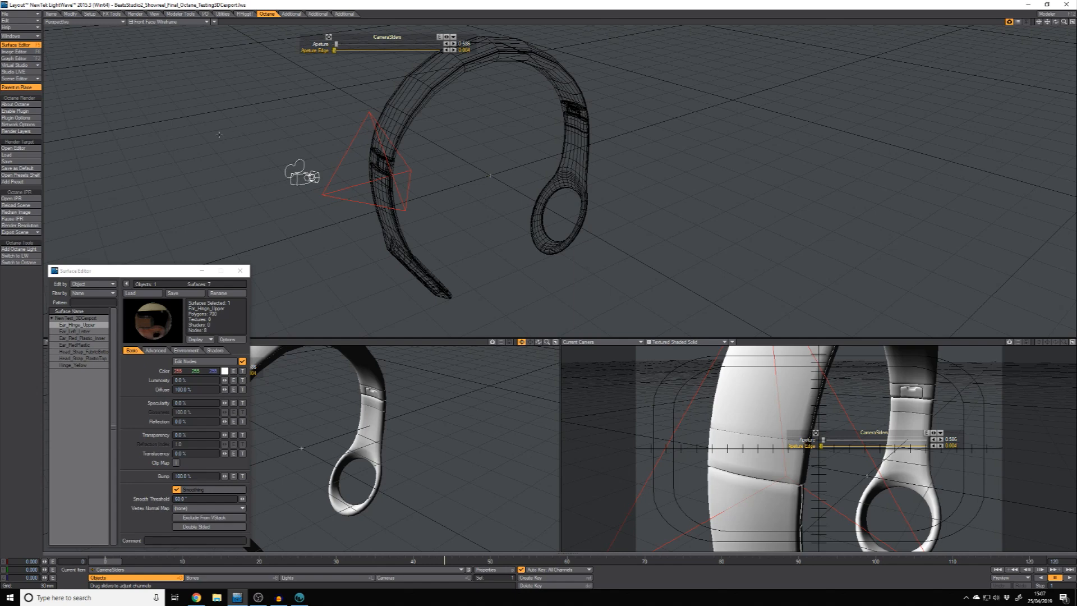
# Open the Octane RenderTarget node graph and examine the Aperture, Aperture Edge and Distance nodes feeding the thin lens camera
pyautogui.click(15, 147)
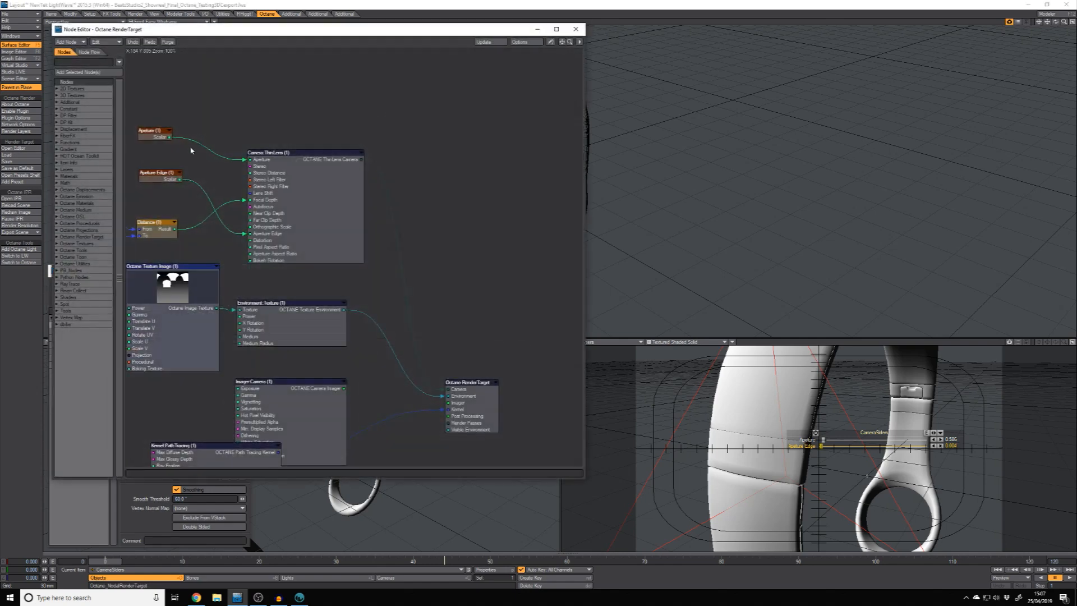
pyautogui.moveTo(453, 223); pyautogui.dragTo(530, 239, button='middle')
pyautogui.moveTo(437, 225); pyautogui.dragTo(440, 215)
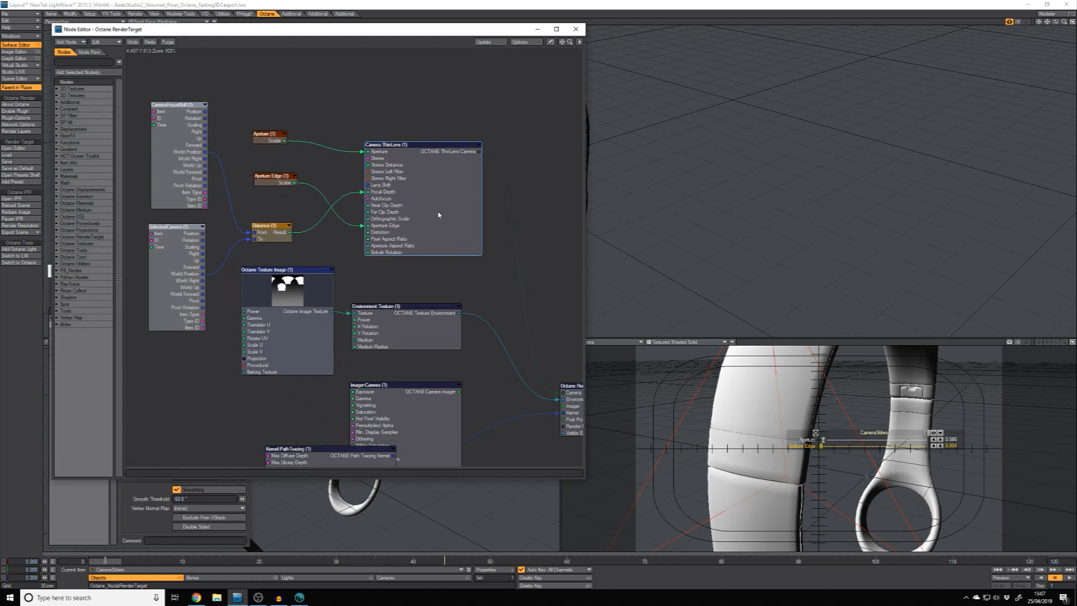
pyautogui.click(266, 140)
pyautogui.click(277, 182)
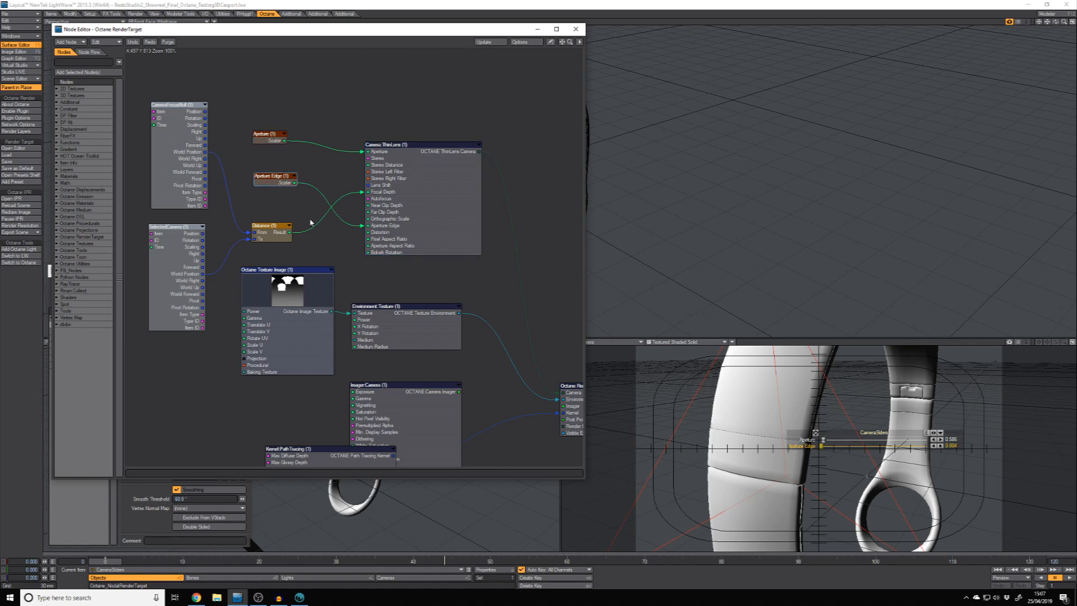
pyautogui.click(538, 28)
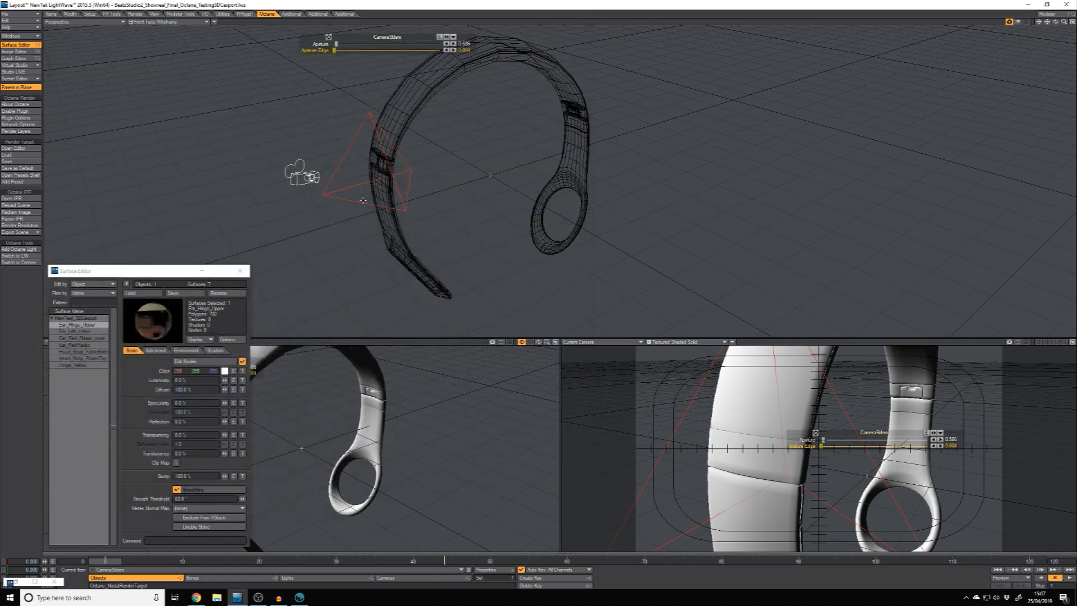
# Open the Octane IPR preview and import StandardAlebdoMetalRoughnessSetup.nodes into the Head_Strap_PlasticTop surface's node graph
pyautogui.click(15, 198)
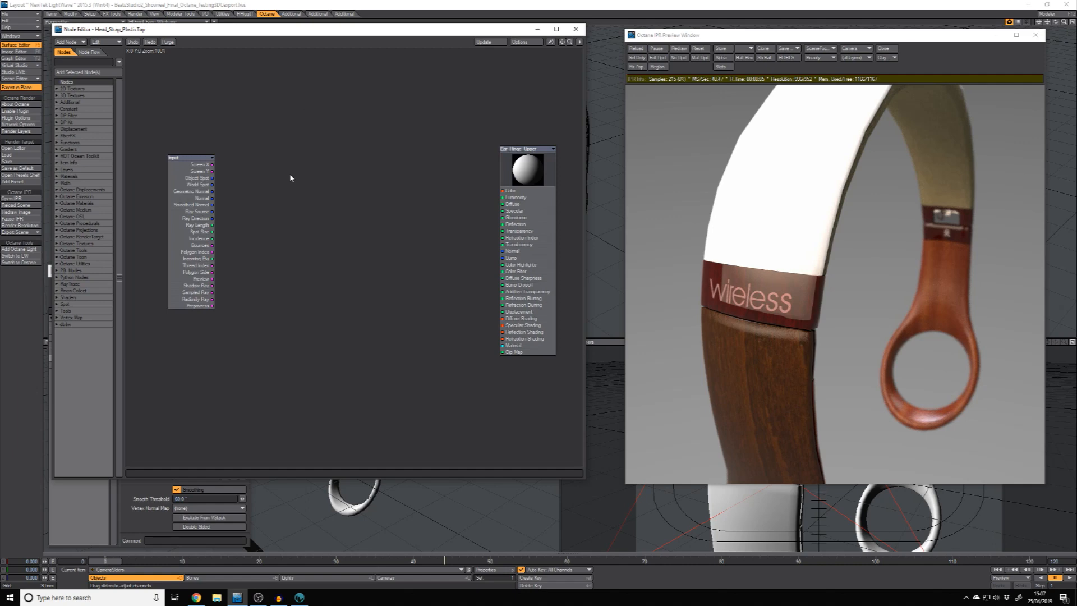
pyautogui.rightClick(290, 175)
pyautogui.click(286, 174)
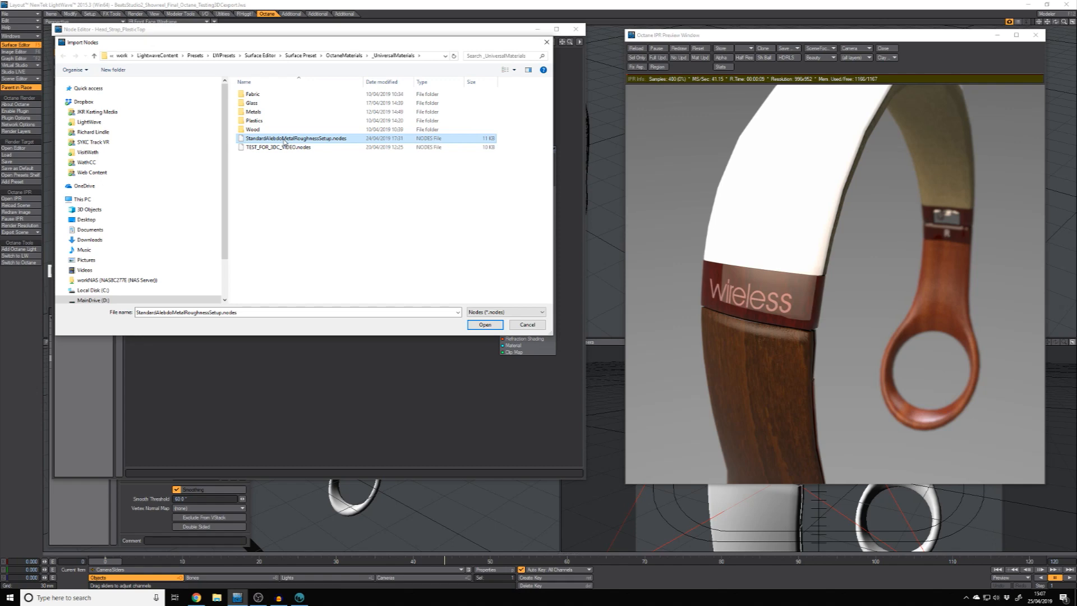
pyautogui.doubleClick(284, 139)
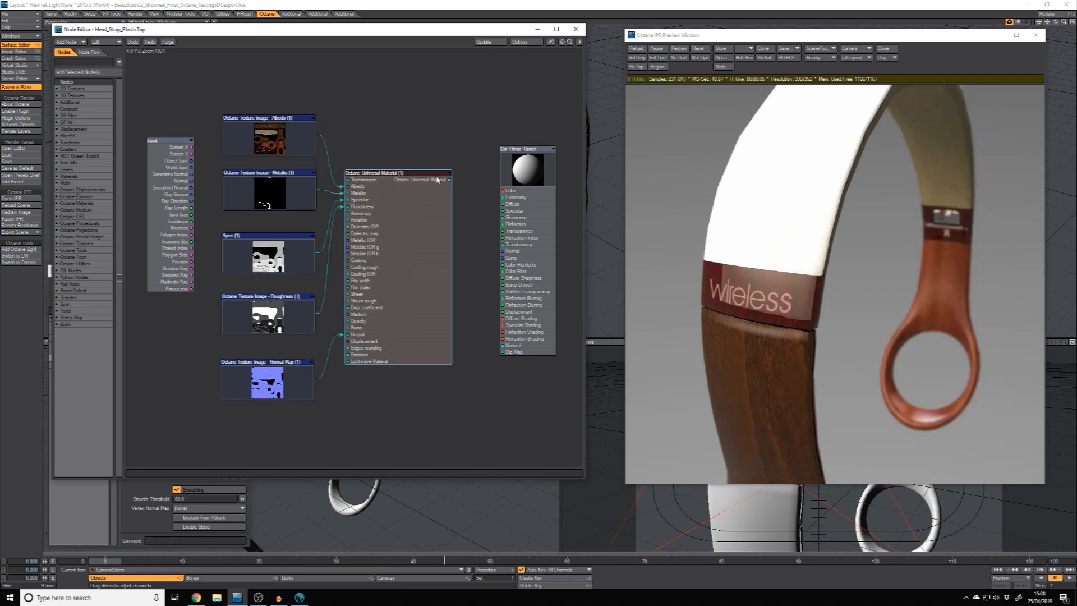
# Connect the Octane Universal Material to the surface's Material input and inspect the Albedo and Spec texture nodes
pyautogui.moveTo(449, 179); pyautogui.dragTo(502, 345)
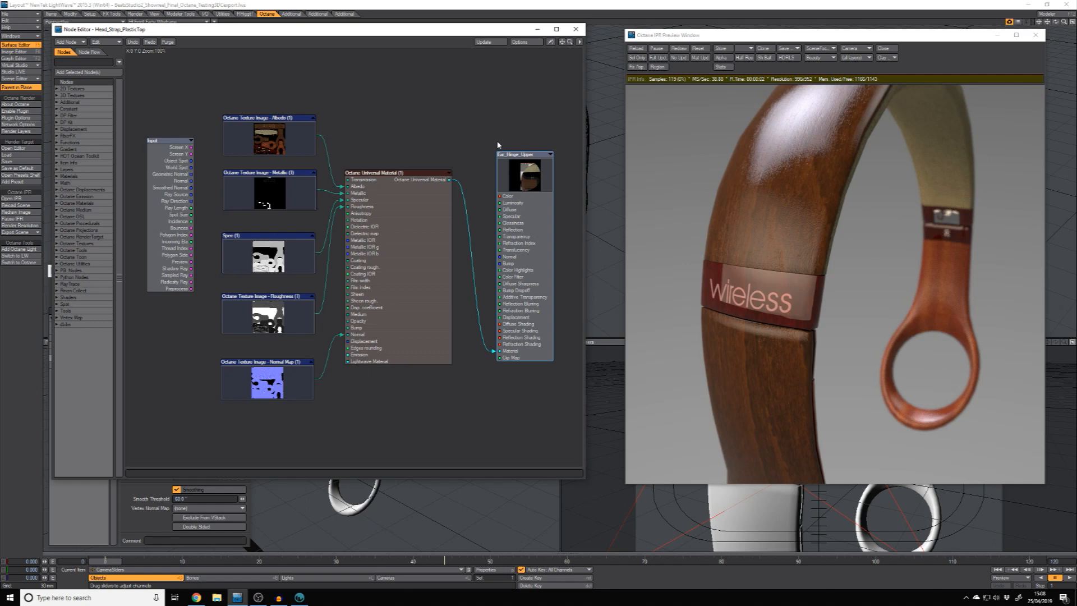
pyautogui.click(313, 118)
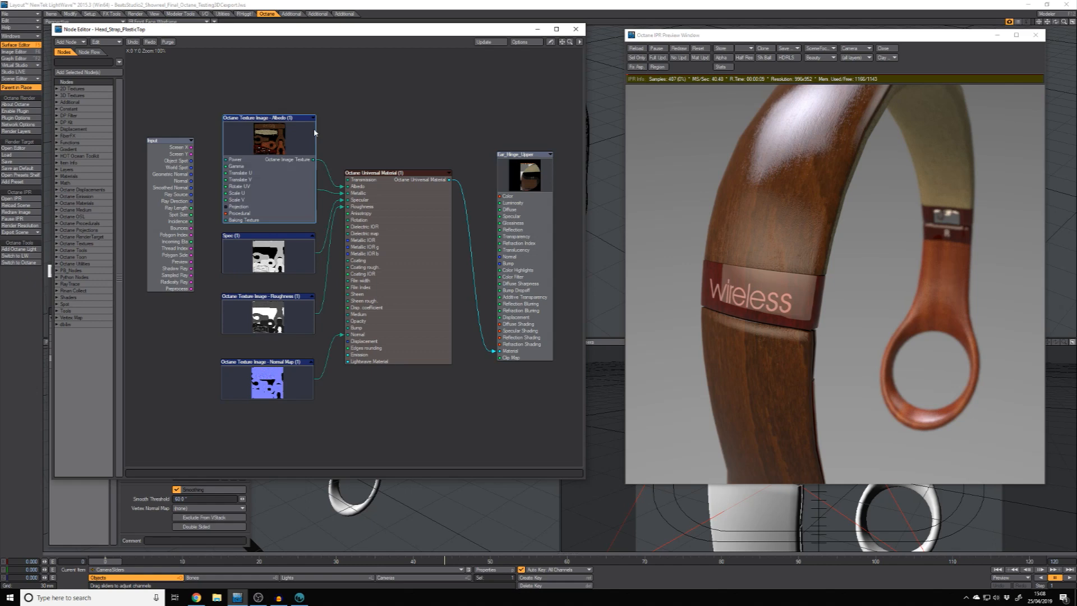
pyautogui.doubleClick(263, 249)
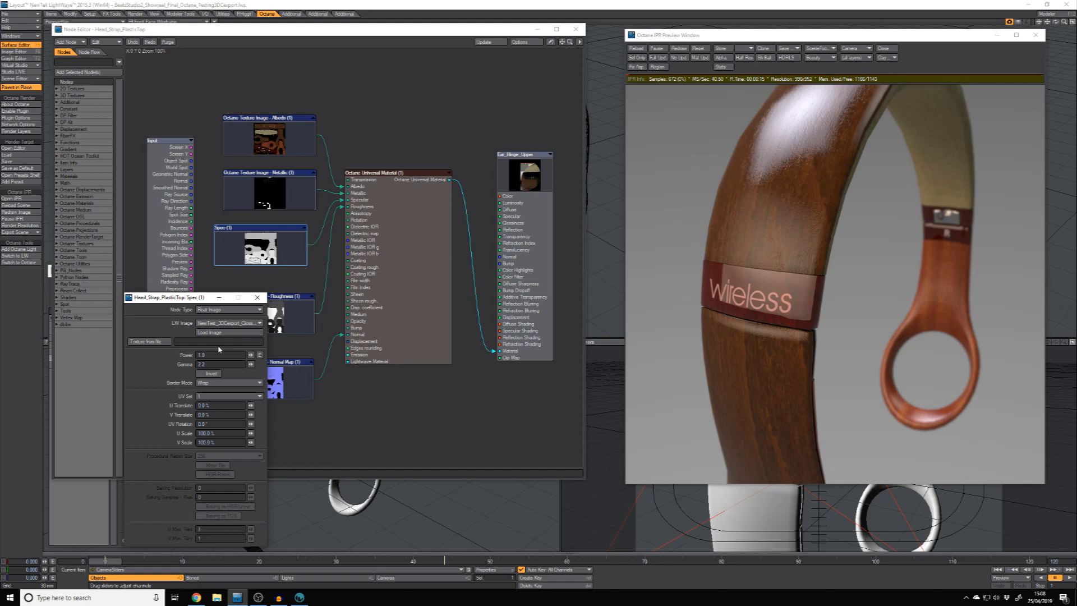
pyautogui.moveTo(373, 328); pyautogui.dragTo(370, 329)
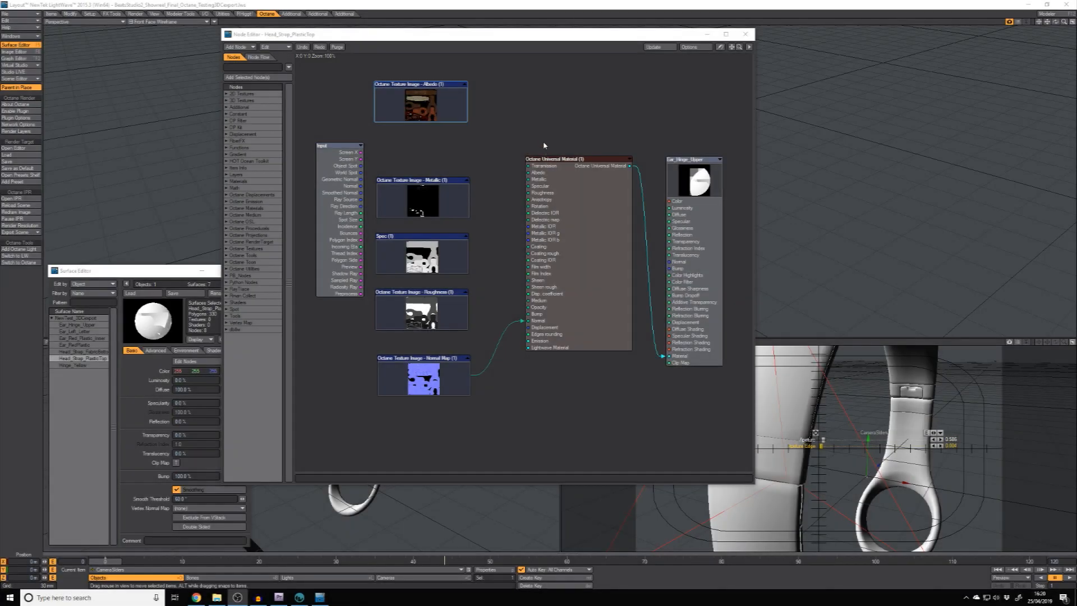
# Expand the Albedo and Metallic texture nodes and connect their outputs to the Universal Material's Albedo and Metallic inputs
pyautogui.click(530, 141)
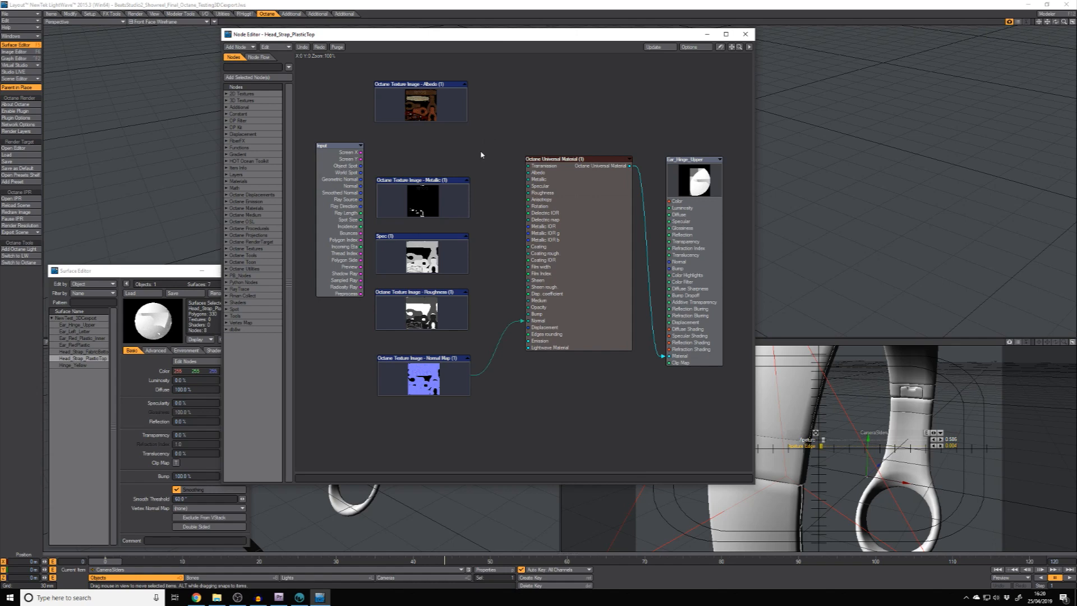
pyautogui.click(465, 85)
pyautogui.moveTo(452, 115); pyautogui.dragTo(455, 94)
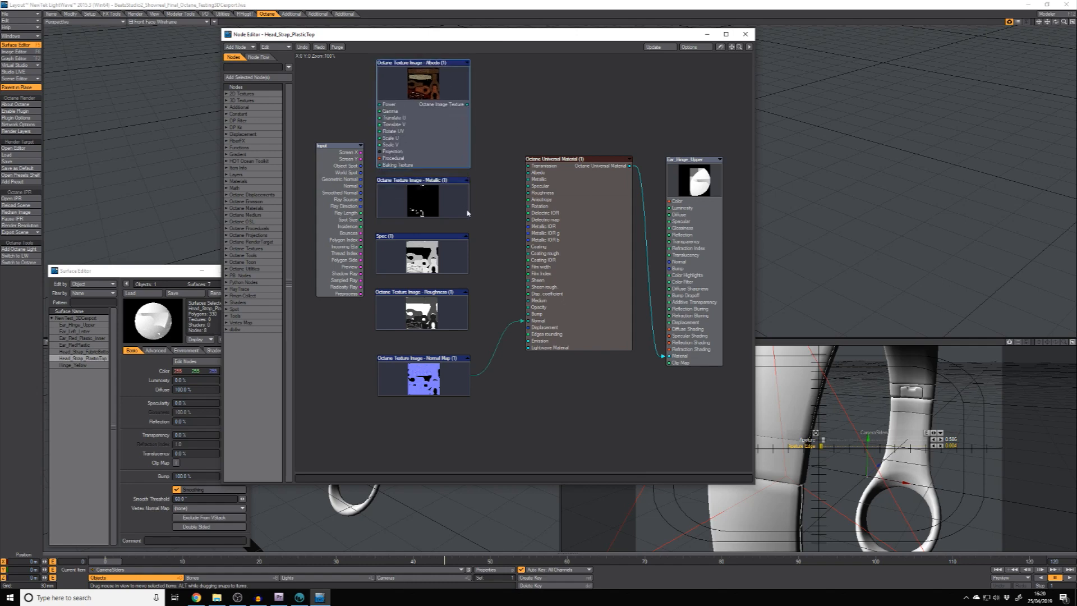
pyautogui.click(467, 180)
pyautogui.moveTo(453, 208); pyautogui.dragTo(455, 203)
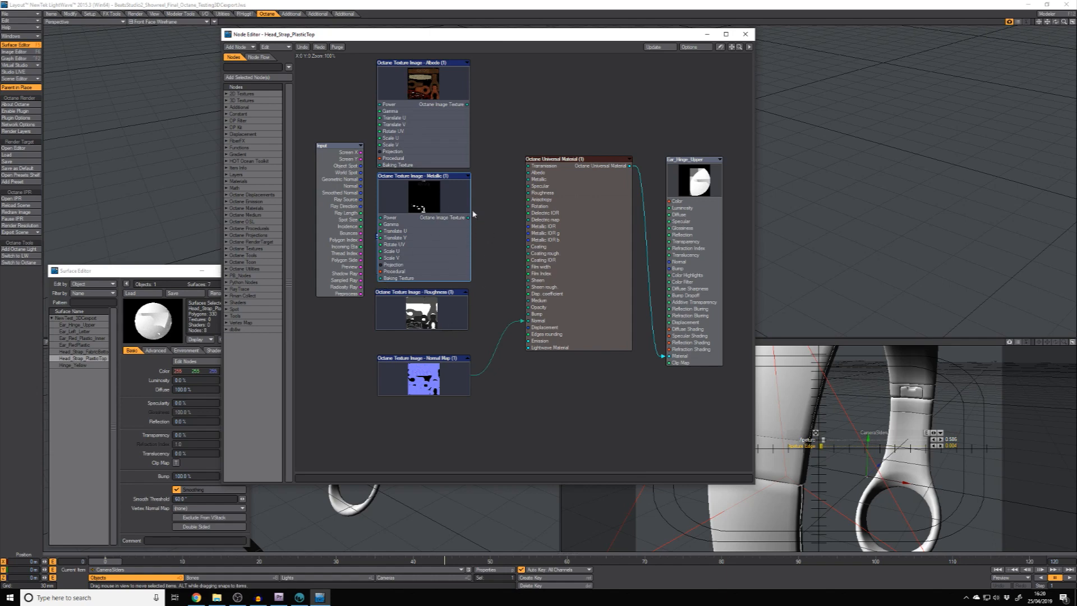
pyautogui.moveTo(471, 106); pyautogui.dragTo(530, 174)
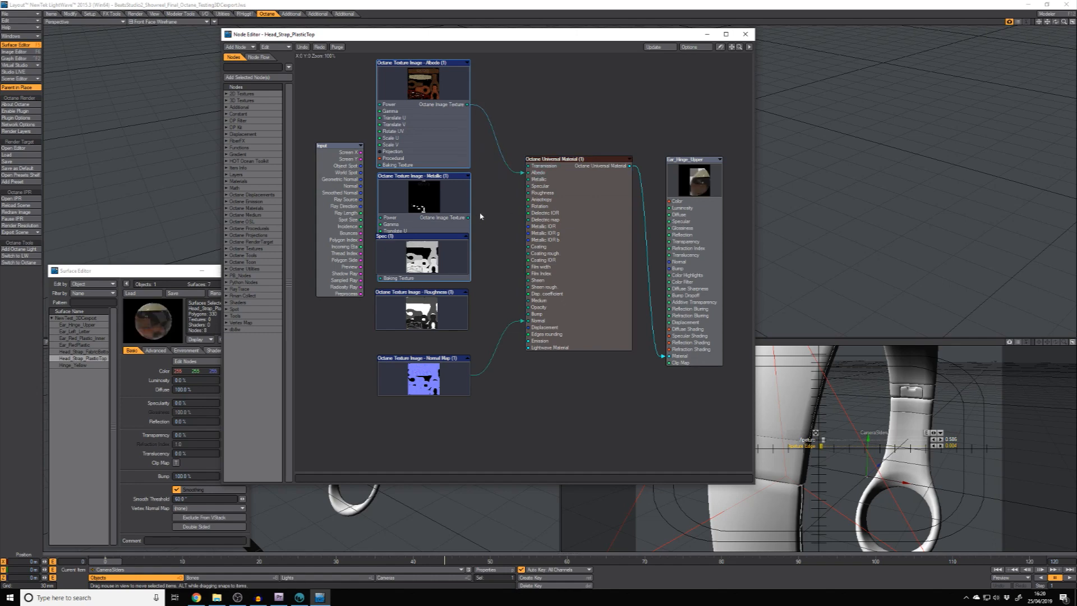
pyautogui.moveTo(469, 217); pyautogui.dragTo(505, 198)
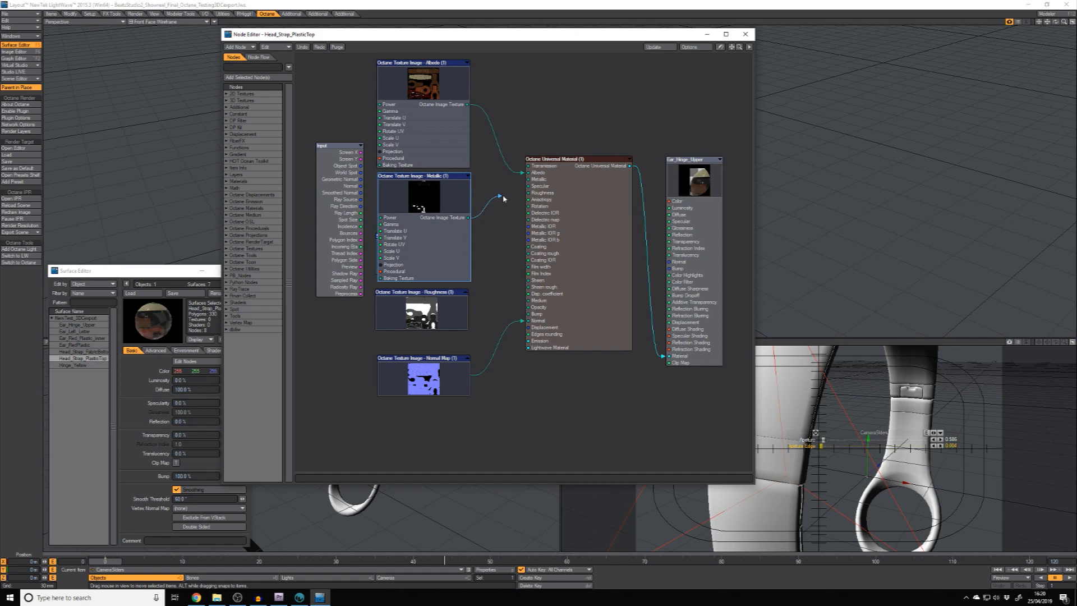
pyautogui.moveTo(504, 197); pyautogui.dragTo(525, 180)
# Disconnect the Albedo and Metallic links, collapse both texture nodes and stack them above the Spec node
pyautogui.click(521, 180)
pyautogui.click(522, 173)
pyautogui.click(468, 177)
pyautogui.click(466, 64)
pyautogui.moveTo(466, 66); pyautogui.dragTo(467, 133)
pyautogui.moveTo(455, 182); pyautogui.dragTo(452, 189)
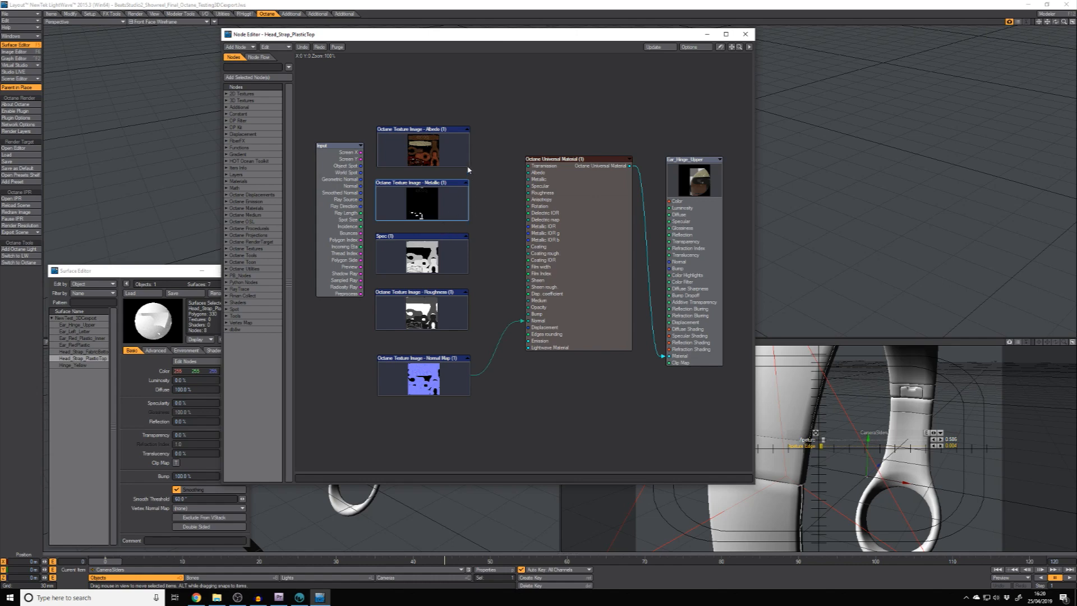
# Connect the Albedo, Metallic, Spec and Roughness textures to the Universal Material's Albedo, Metallic, Specular and Roughness inputs
pyautogui.moveTo(470, 166); pyautogui.dragTo(527, 172)
pyautogui.moveTo(469, 199); pyautogui.dragTo(528, 179)
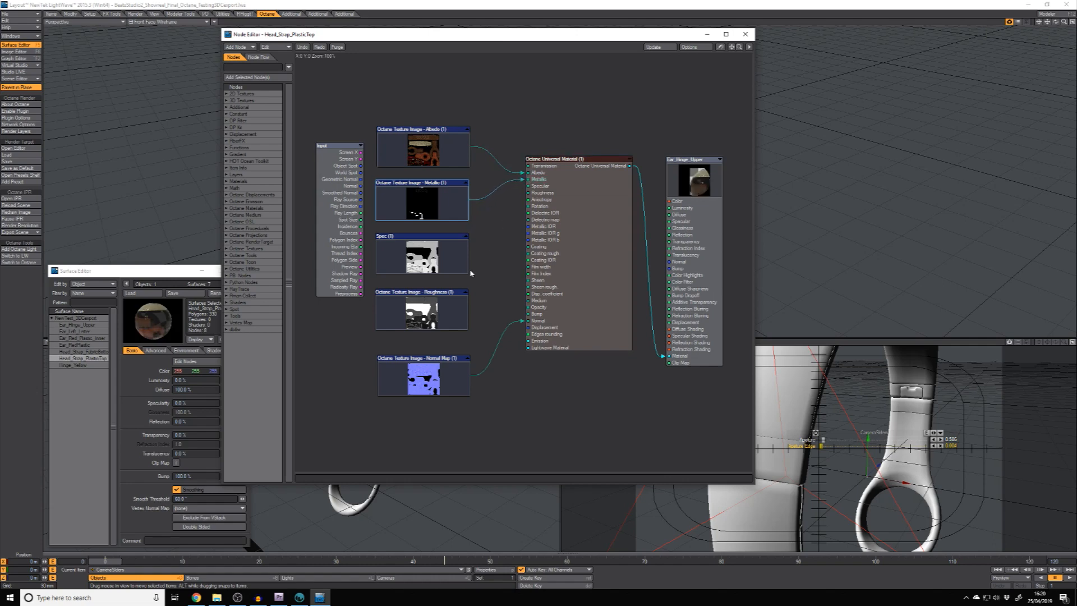
pyautogui.moveTo(469, 253); pyautogui.dragTo(528, 186)
pyautogui.moveTo(468, 309); pyautogui.dragTo(528, 193)
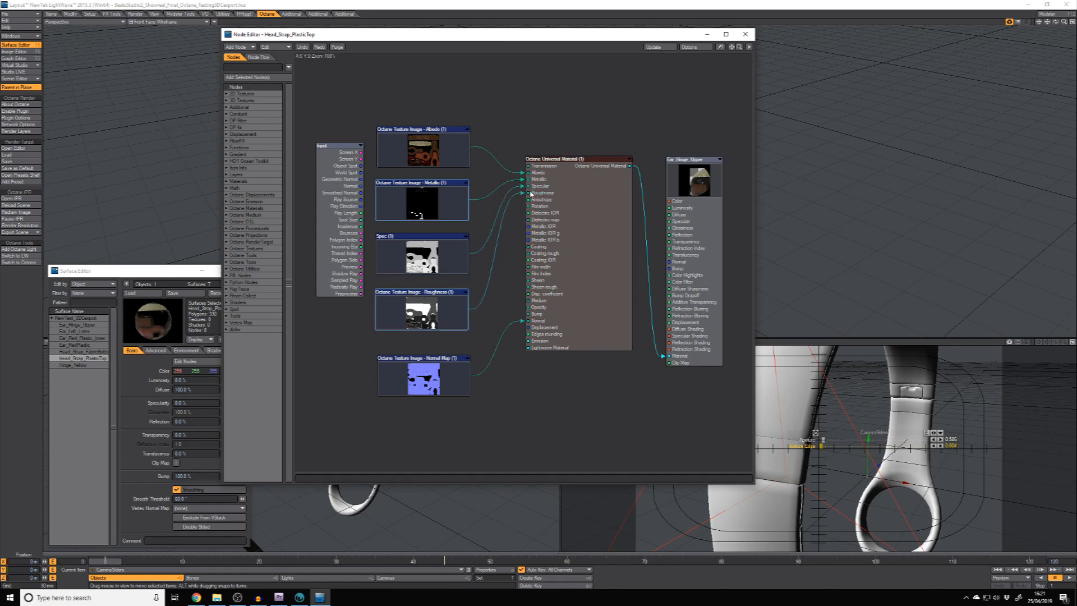
pyautogui.click(466, 292)
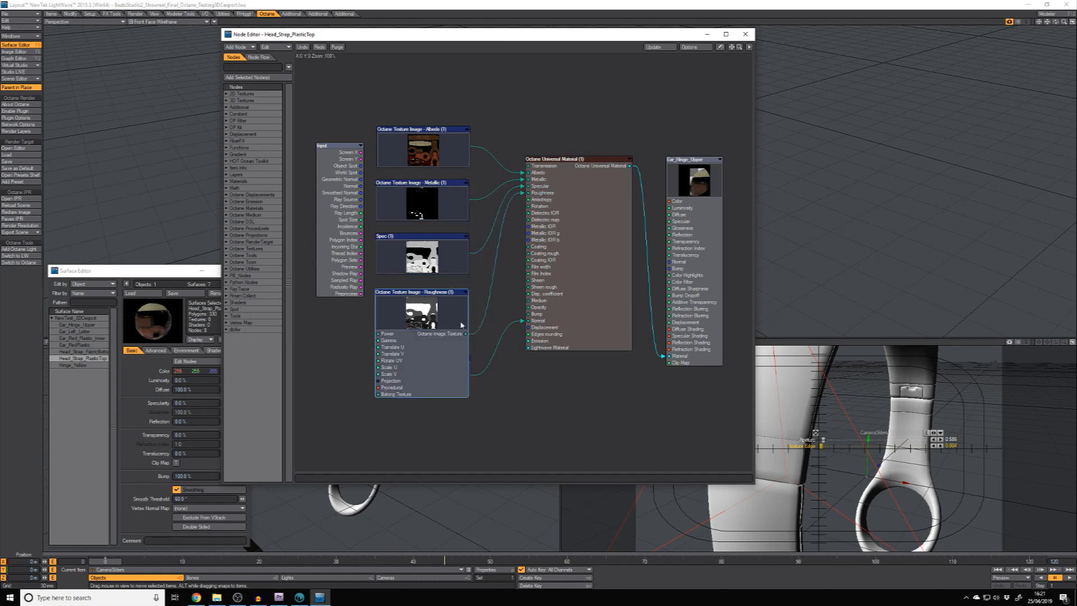
pyautogui.click(466, 293)
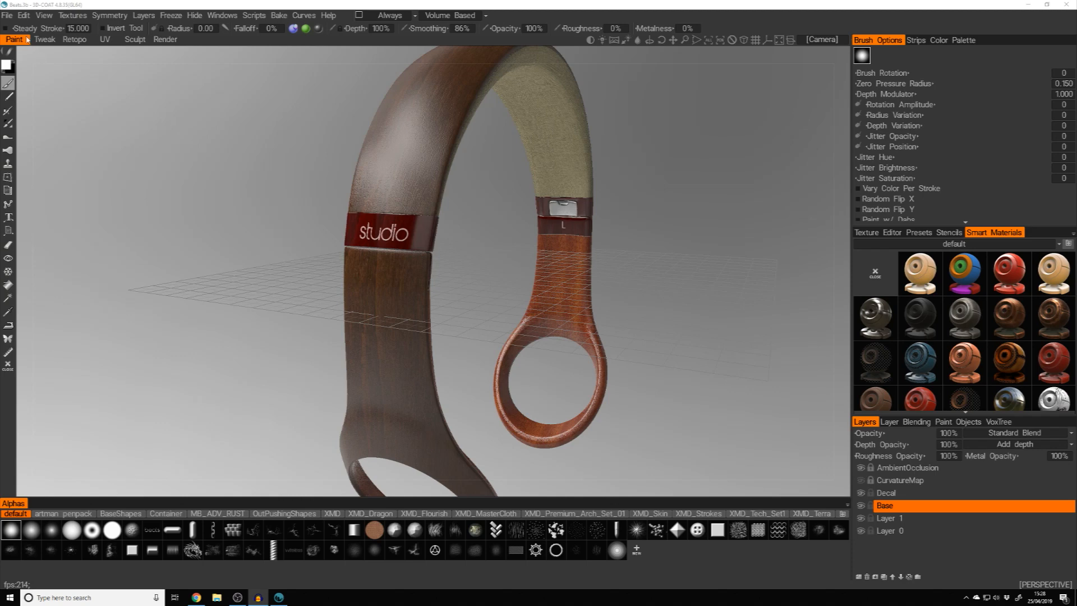
# Switch to 3D-Coat, open the export options for the model and textures, and choose the LW2018 export preset
pyautogui.click(6, 16)
pyautogui.click(34, 163)
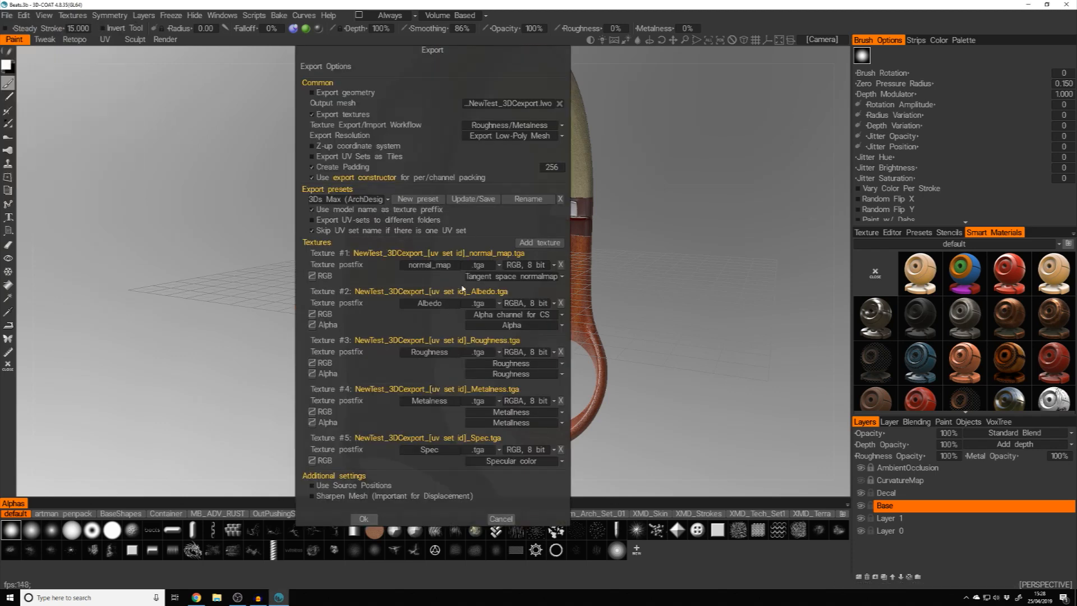
pyautogui.click(348, 199)
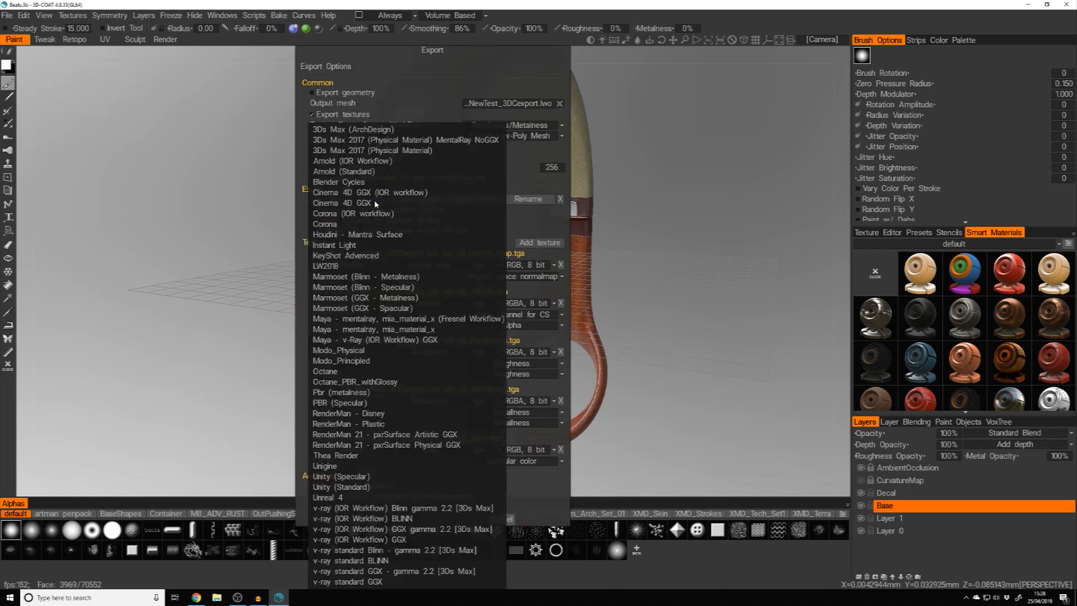
pyautogui.click(340, 268)
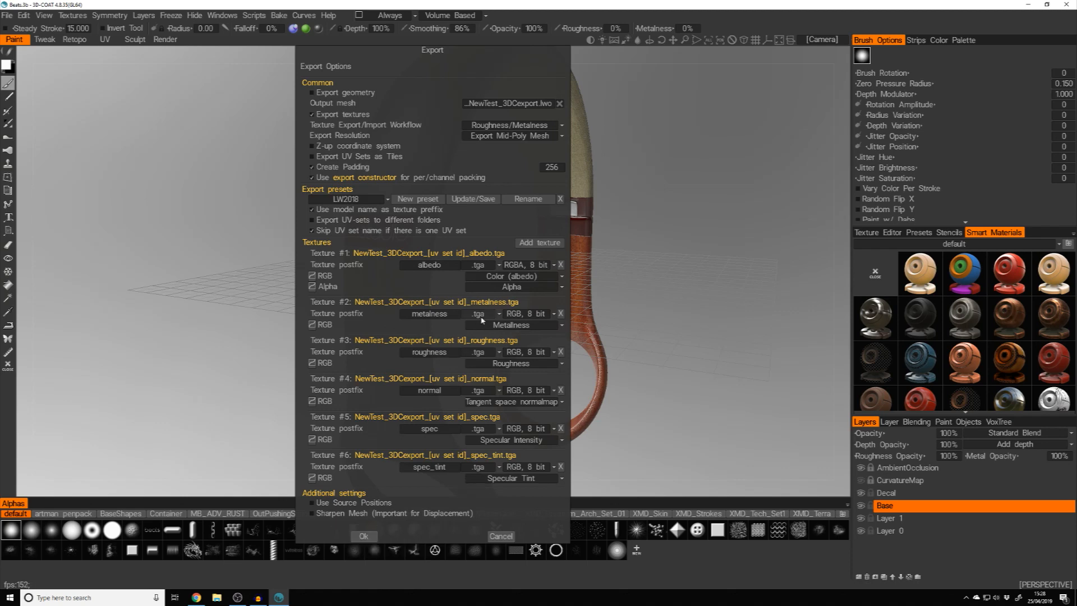
# Set the export file format of the albedo, metalness and roughness textures to .tiff
pyautogui.click(490, 266)
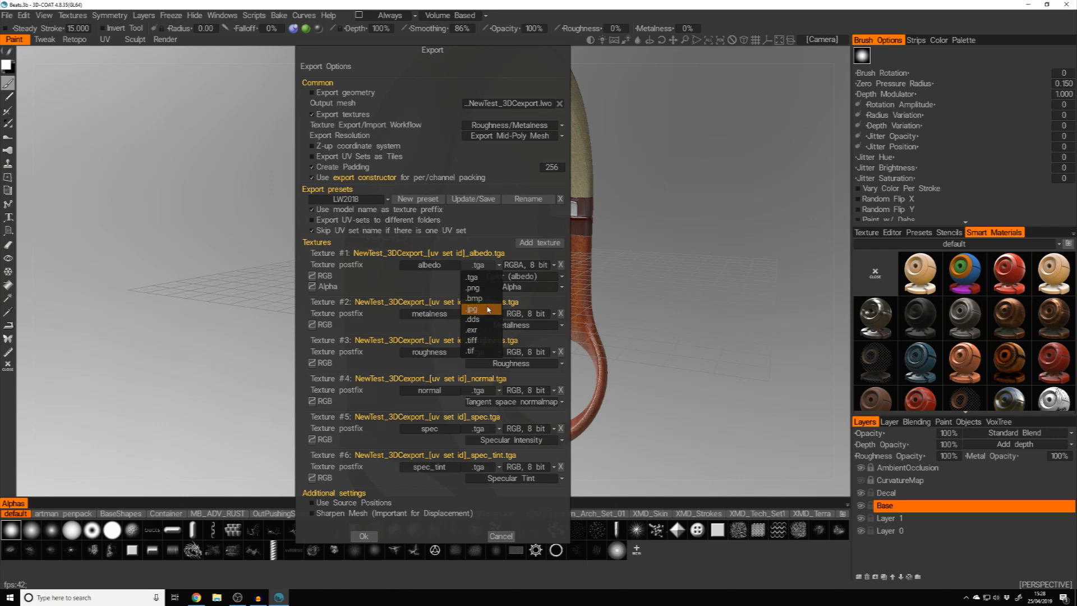
pyautogui.click(486, 346)
pyautogui.click(490, 303)
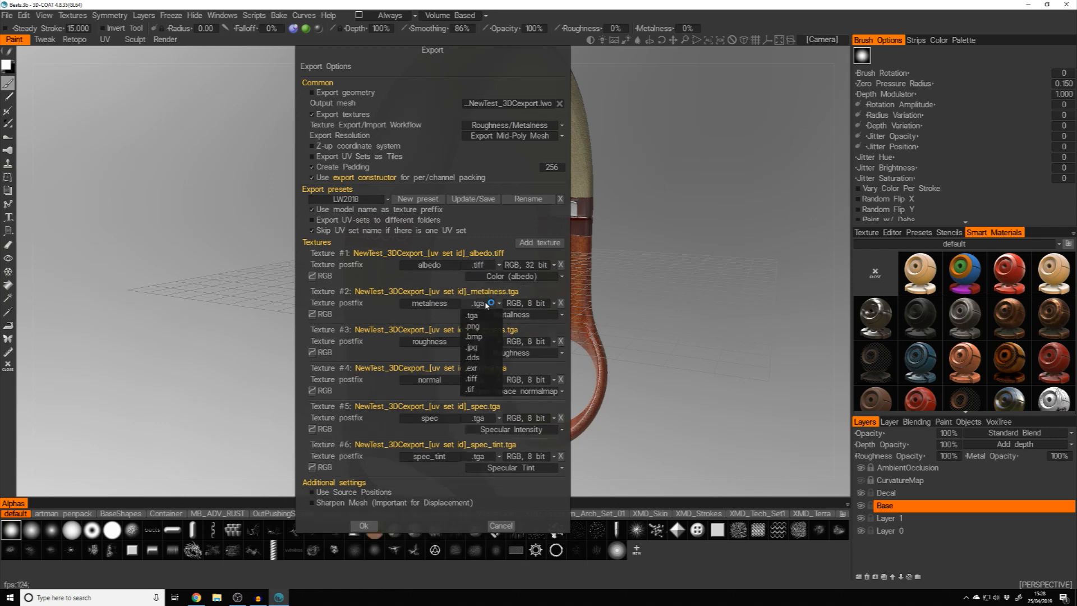
pyautogui.click(482, 379)
pyautogui.click(486, 343)
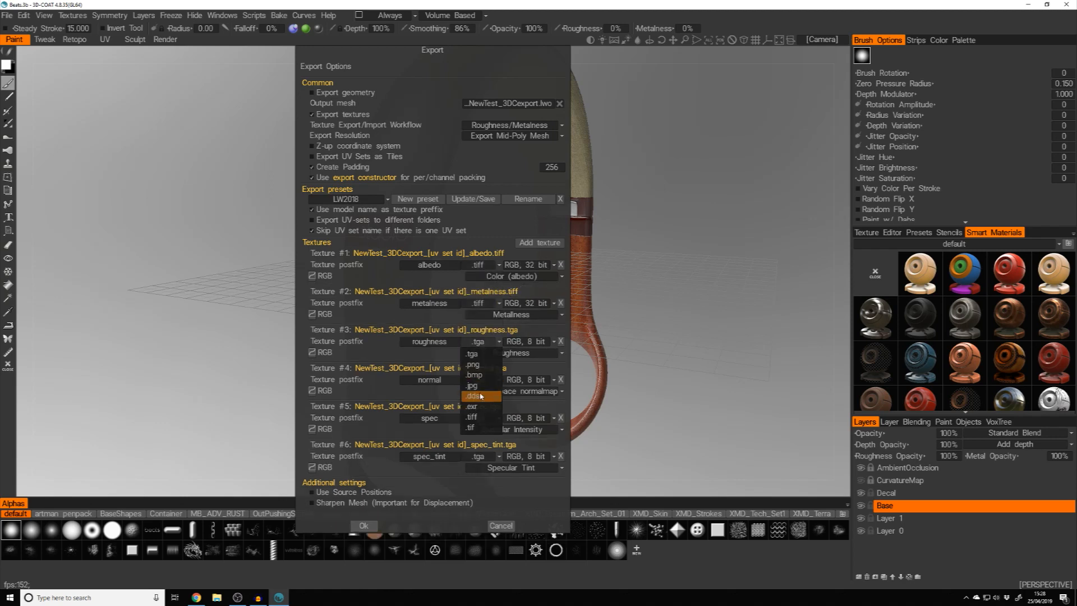
pyautogui.click(474, 416)
# Set the normal, spec and spec_tint textures to .tiff and run the export
pyautogui.click(487, 380)
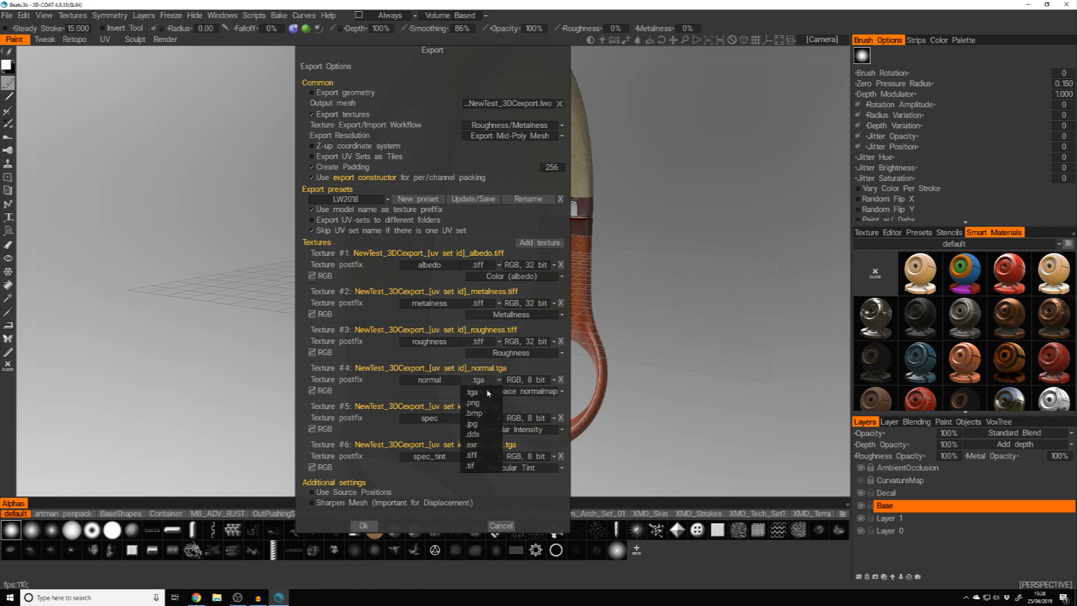
pyautogui.click(472, 455)
pyautogui.click(479, 420)
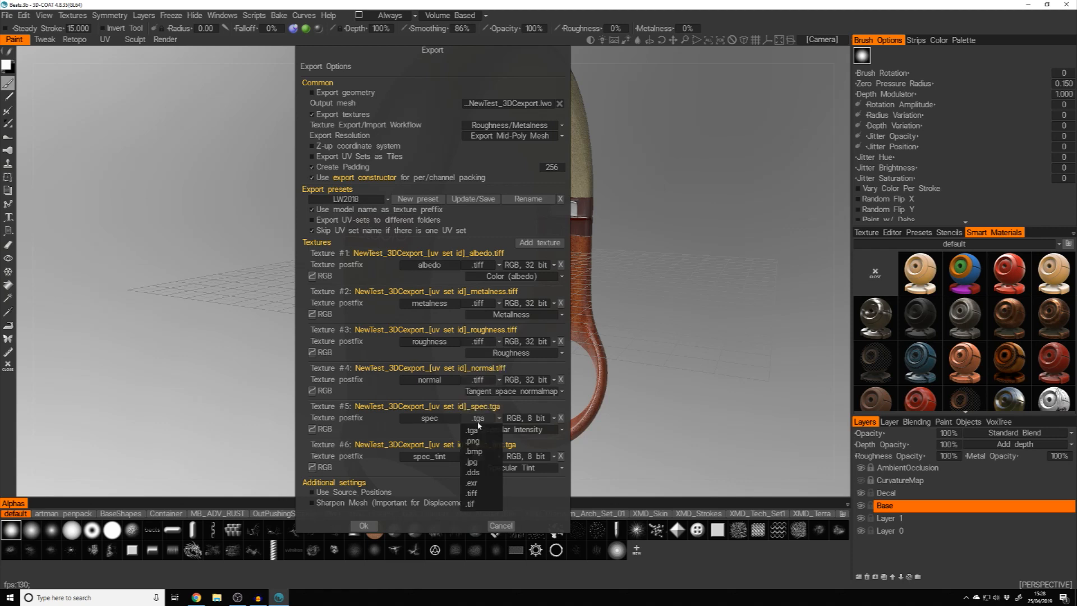
pyautogui.click(472, 493)
pyautogui.click(479, 456)
pyautogui.click(471, 531)
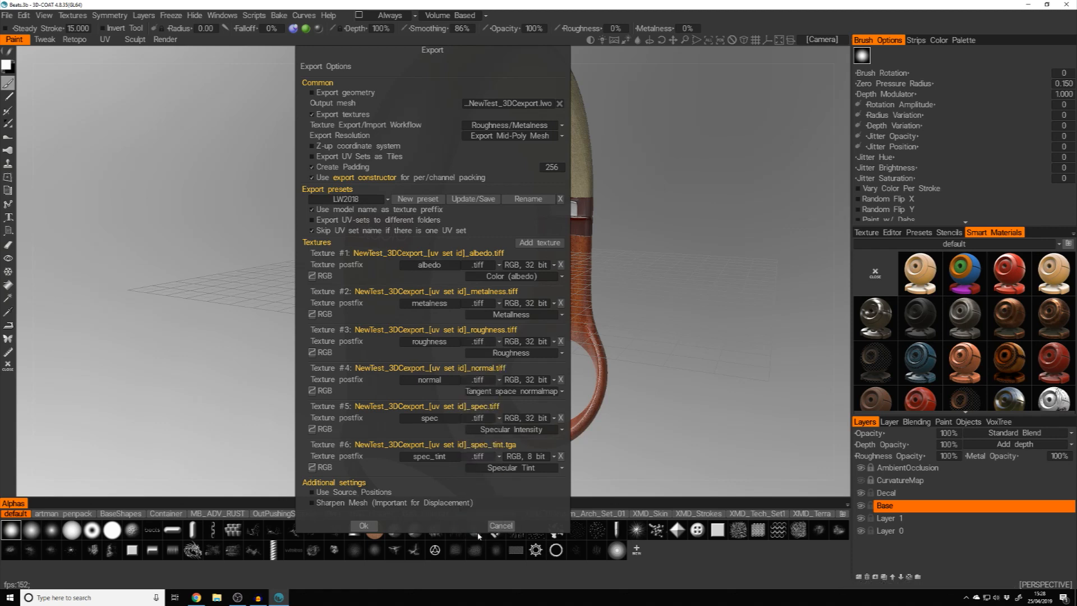
pyautogui.click(366, 525)
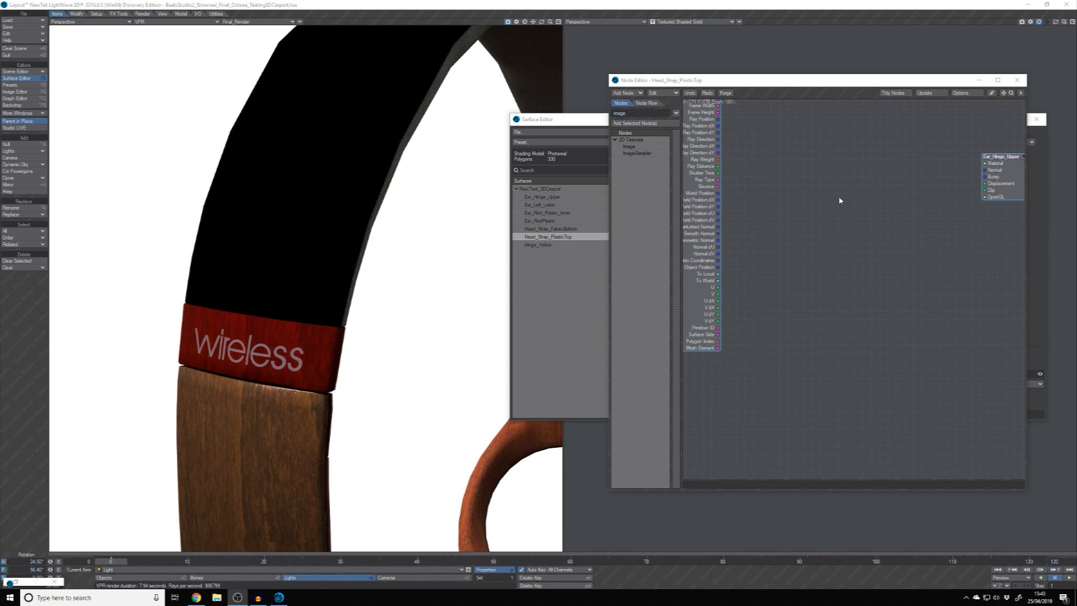
# Switch to LightWave 2019 and import LW2019_3DC_Exports.nodes into the Head_Strap_PlasticTop surface's node graph
pyautogui.moveTo(867, 82); pyautogui.dragTo(710, 134)
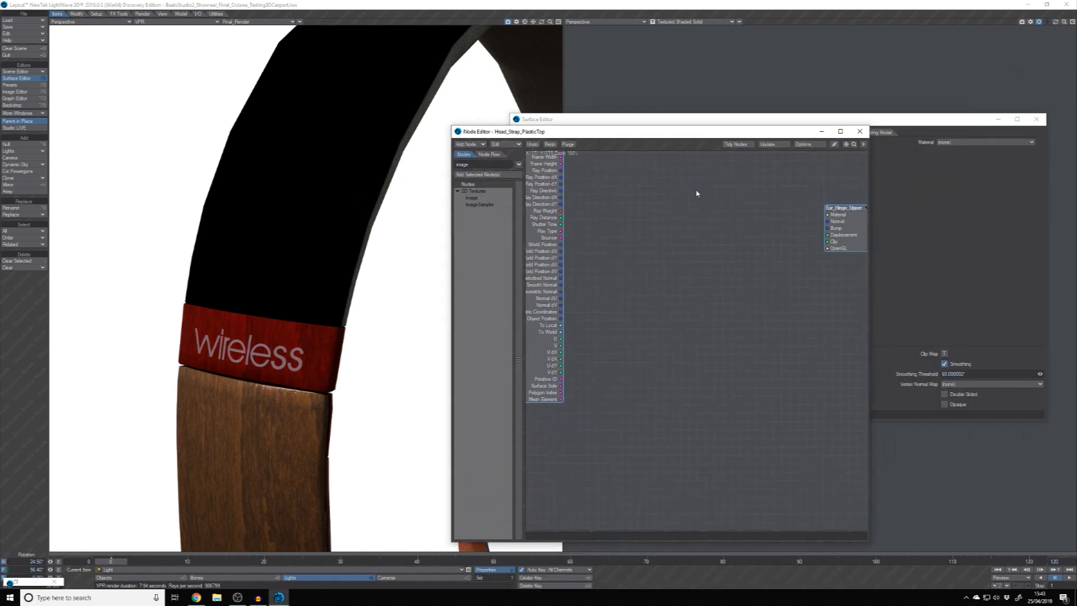
pyautogui.rightClick(654, 216)
pyautogui.click(654, 231)
pyautogui.click(540, 312)
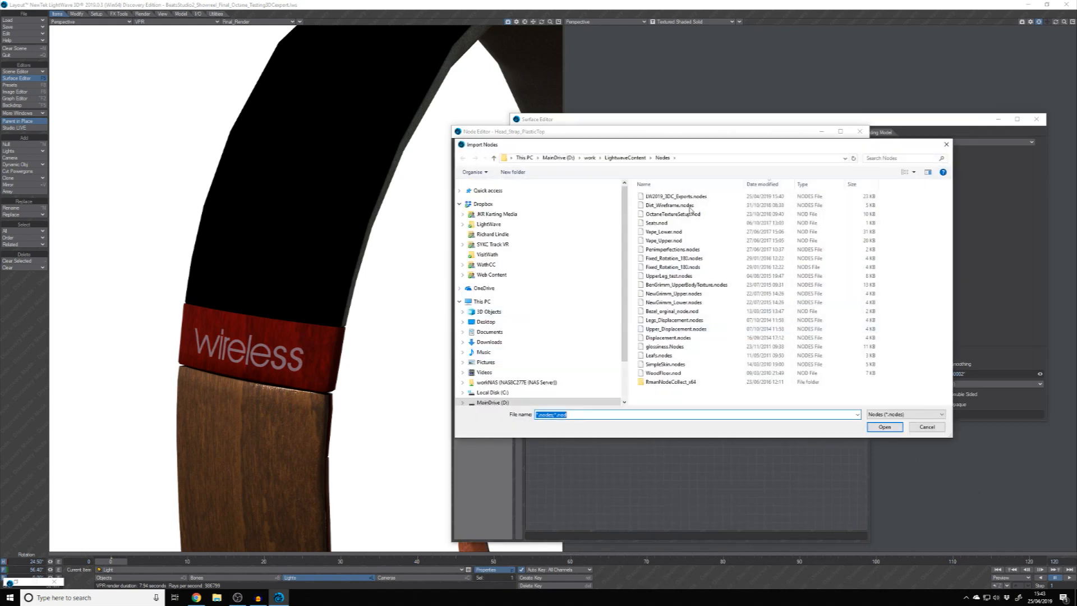
pyautogui.doubleClick(674, 195)
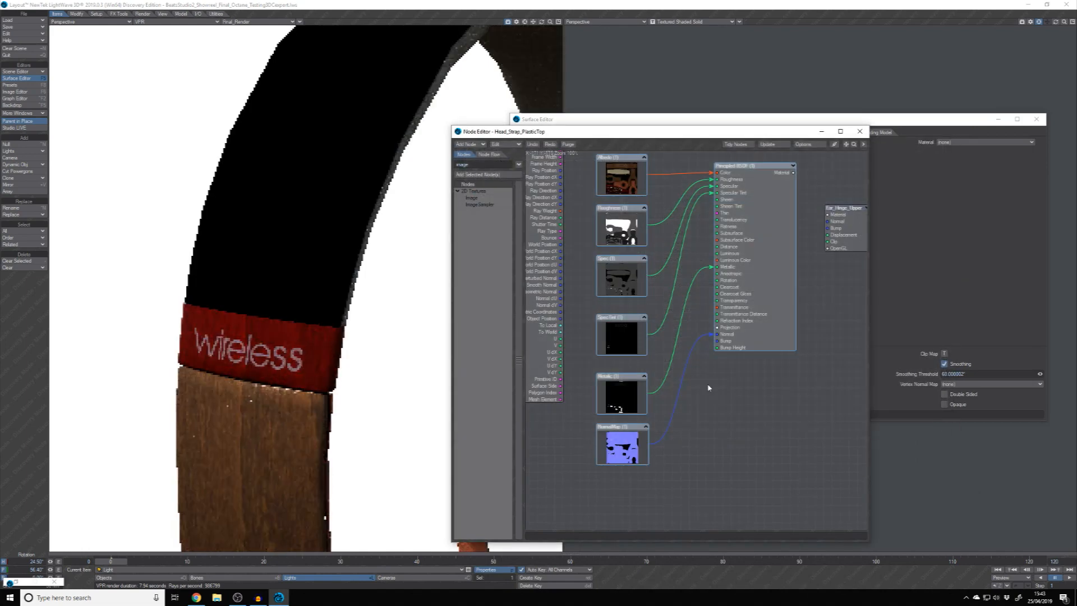
# Check the loaded texture images in the Image Editor, then connect the Principled BSDF to the surface's Material input
pyautogui.moveTo(772, 276)
pyautogui.mouseDown(button='middle')
pyautogui.moveTo(757, 312)
pyautogui.moveTo(758, 288)
pyautogui.mouseUp(button='middle')
pyautogui.click(15, 91)
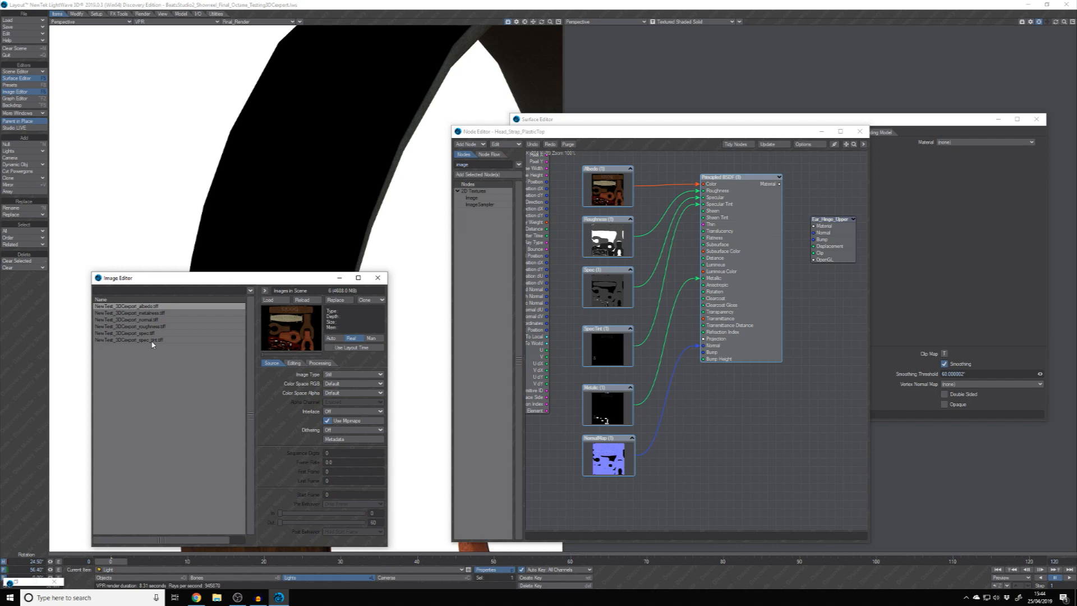
pyautogui.click(377, 278)
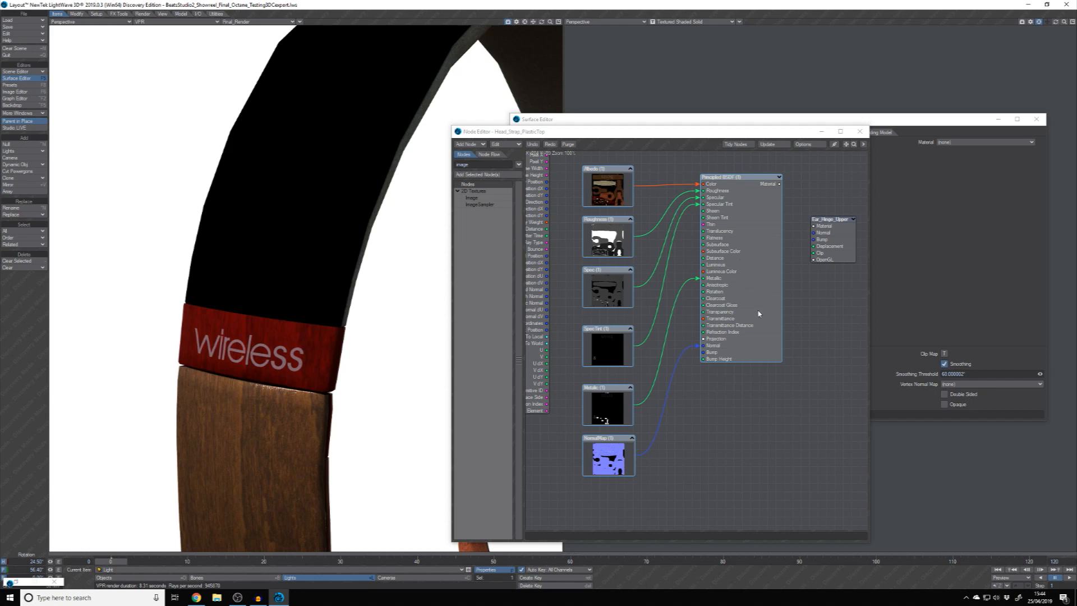
pyautogui.moveTo(779, 184); pyautogui.dragTo(813, 226)
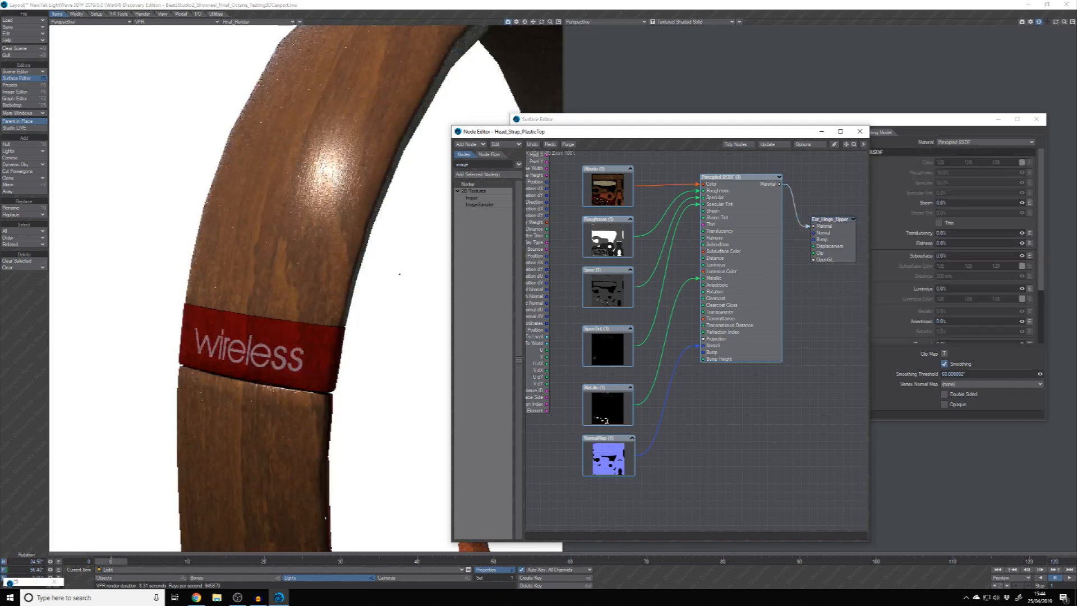